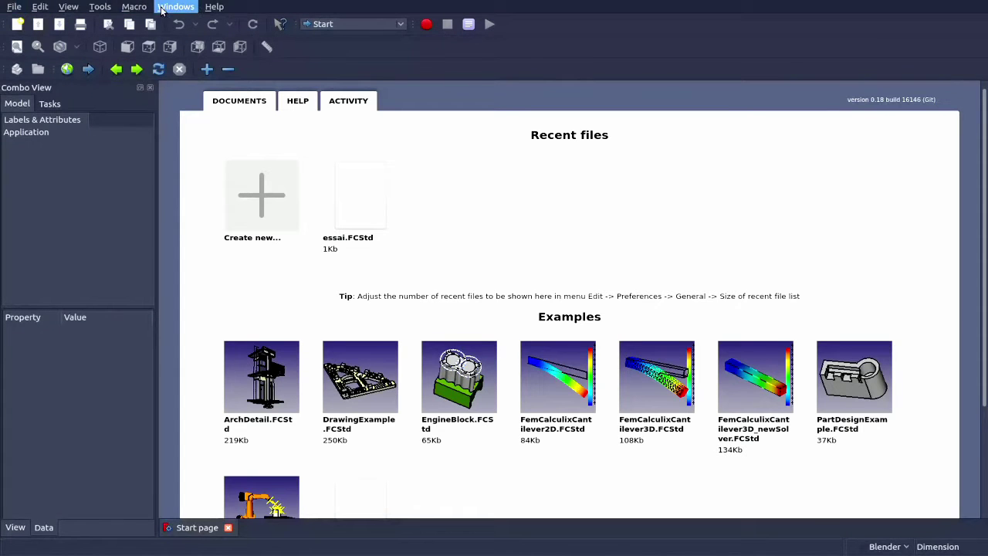
# Browse the Help menu, then show the Start page's Help section with documentation and workbench pages
pyautogui.click(223, 8)
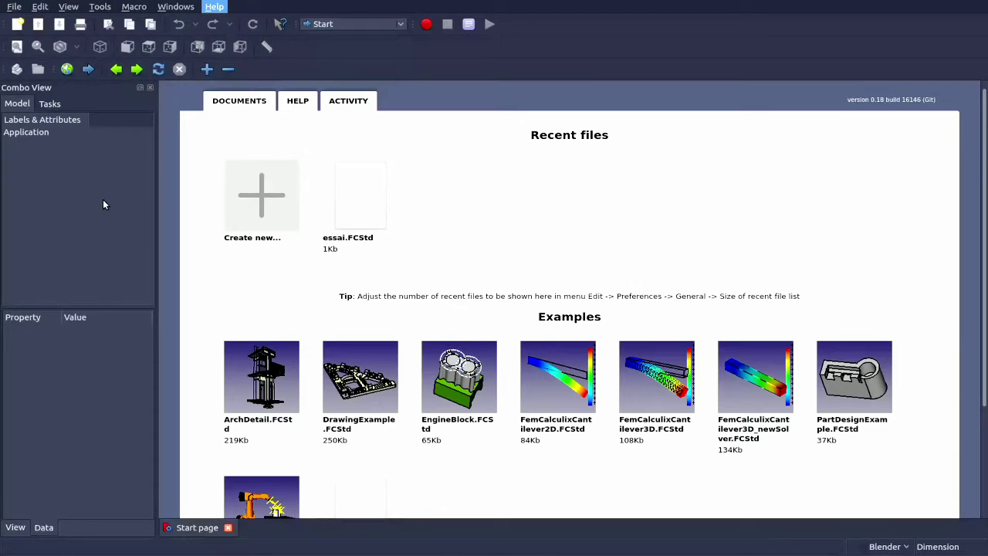
pyautogui.click(214, 7)
pyautogui.click(68, 69)
pyautogui.click(300, 106)
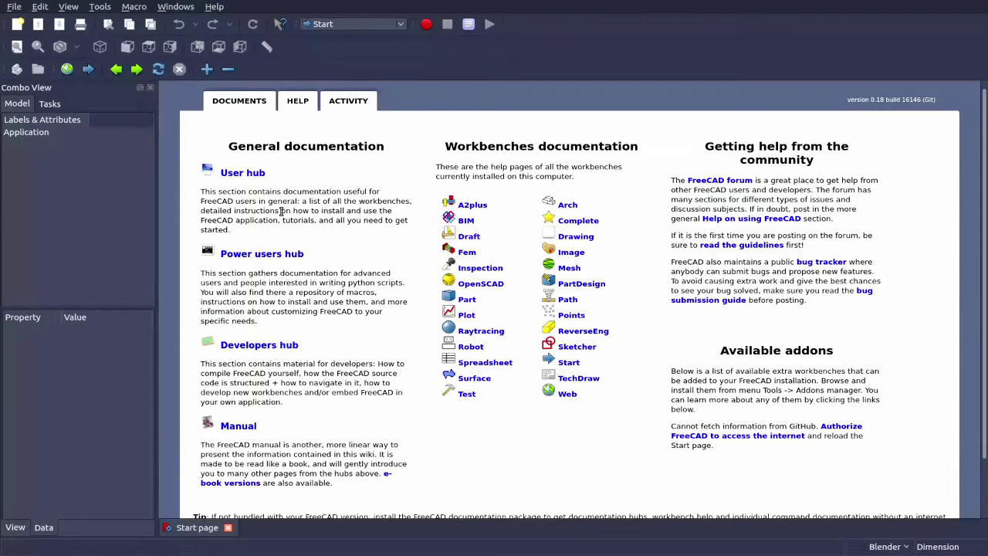
# Show the Activity section and select the 'cannot fetch information from GitHub' message text
pyautogui.click(351, 103)
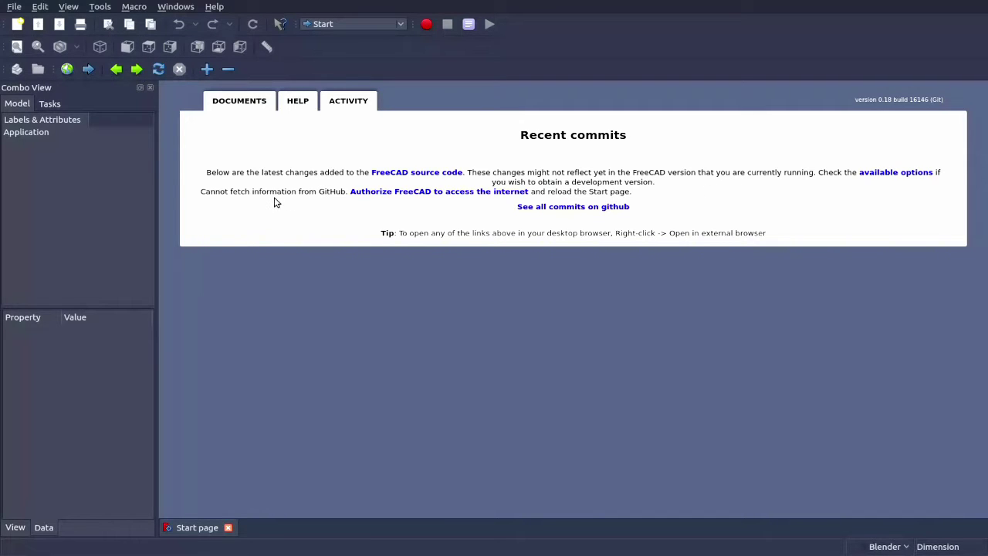
pyautogui.tripleClick(328, 192)
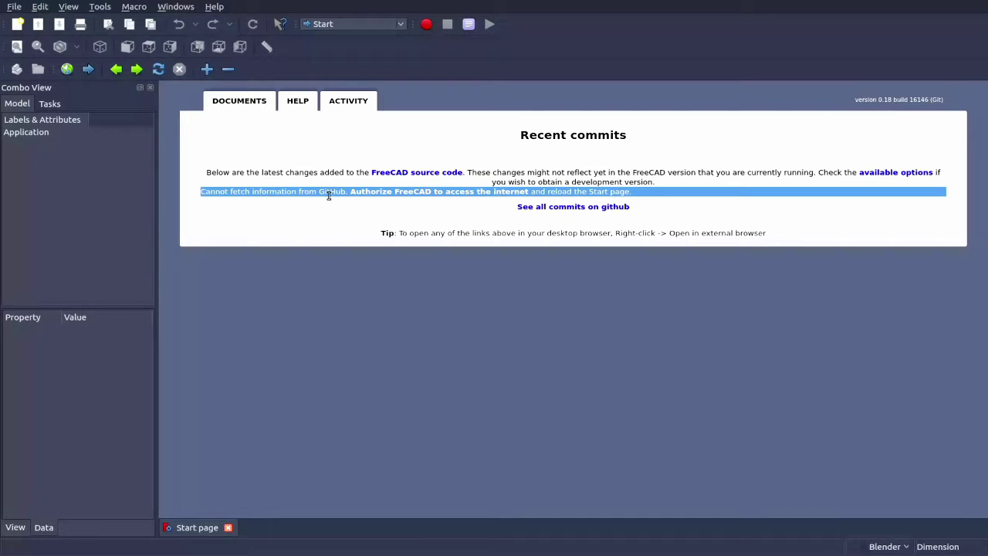
pyautogui.doubleClick(328, 191)
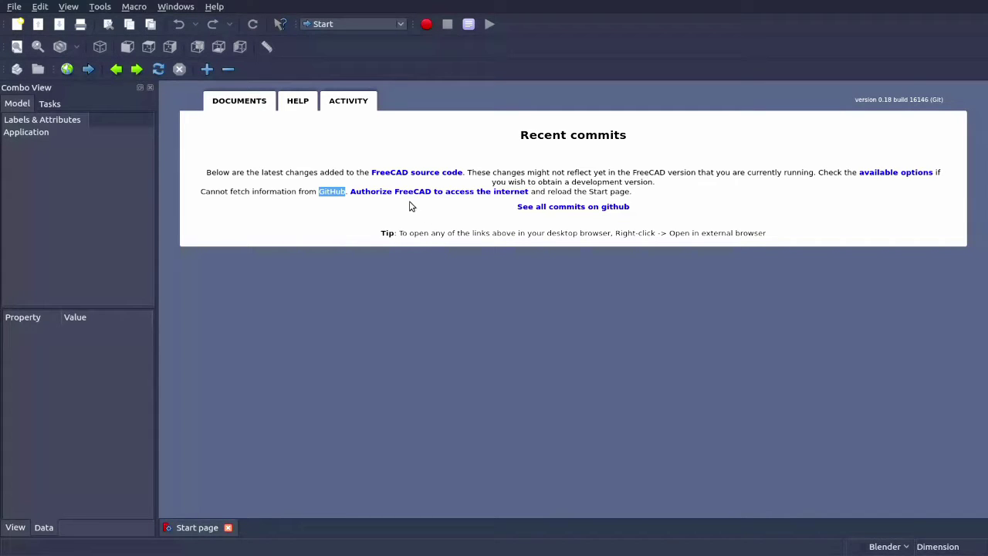
# Return to the Start page's Documents section with recent files and examples
pyautogui.click(232, 106)
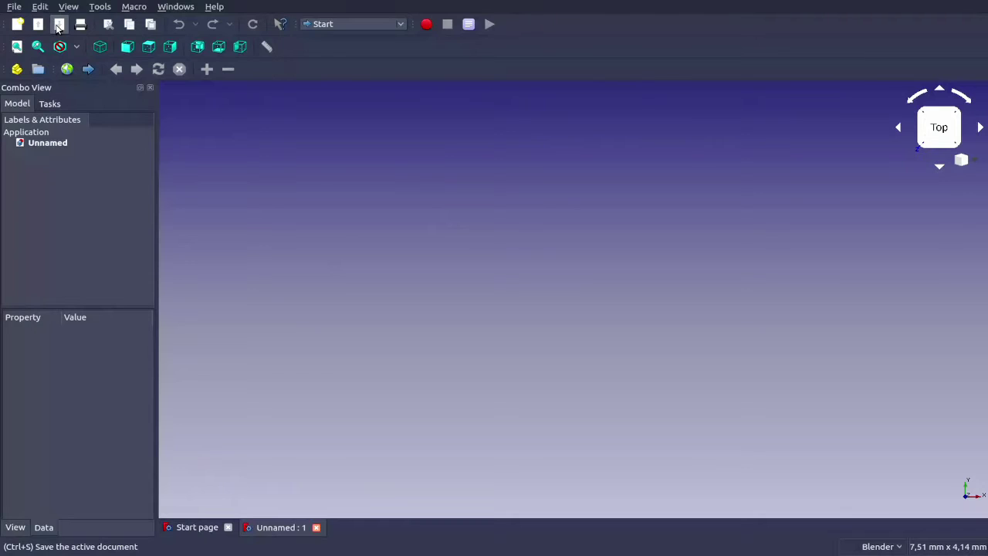
# Save the new empty document under the name essai1 from the File menu
pyautogui.click(14, 6)
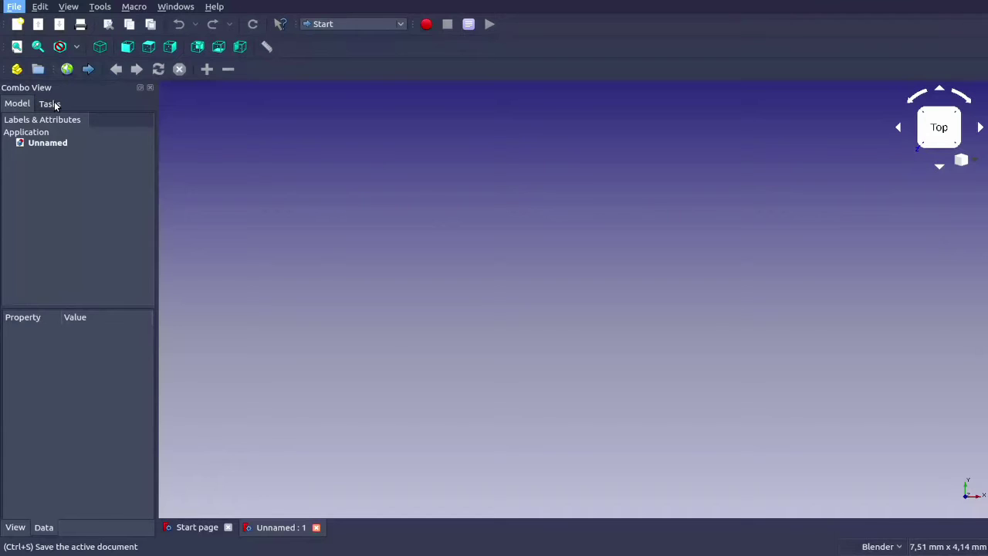
pyautogui.click(171, 119)
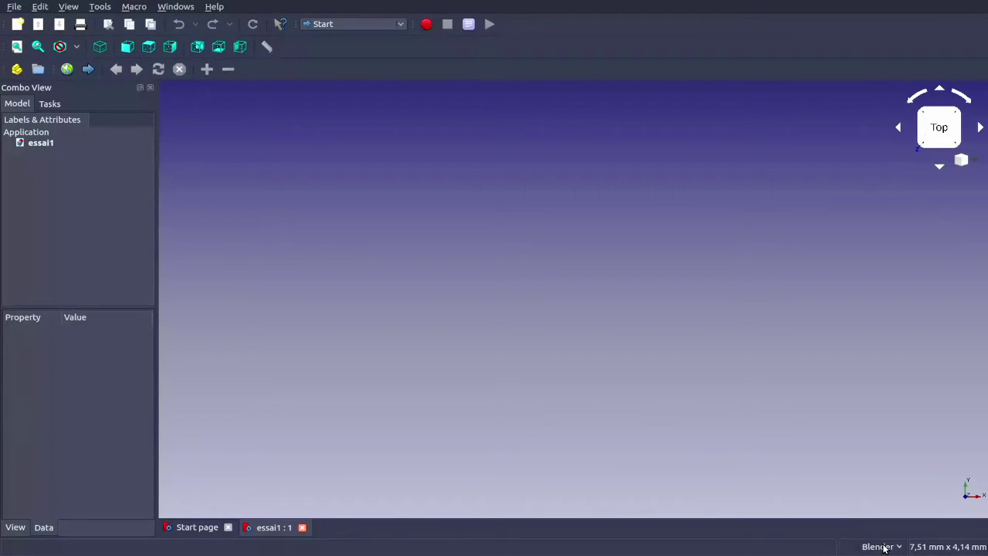
pyautogui.click(885, 548)
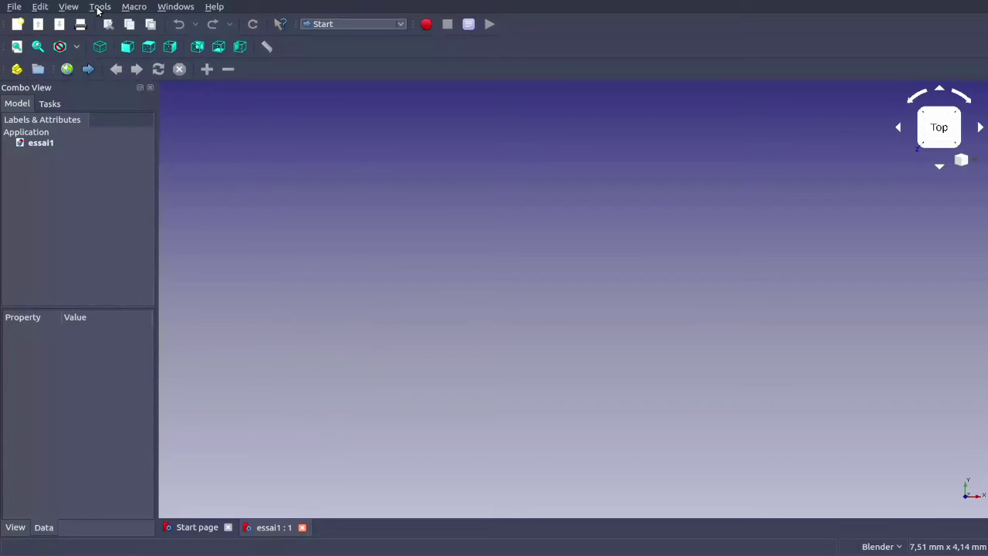
# Look through the Tools menu and close it without choosing anything
pyautogui.click(98, 10)
pyautogui.click(162, 191)
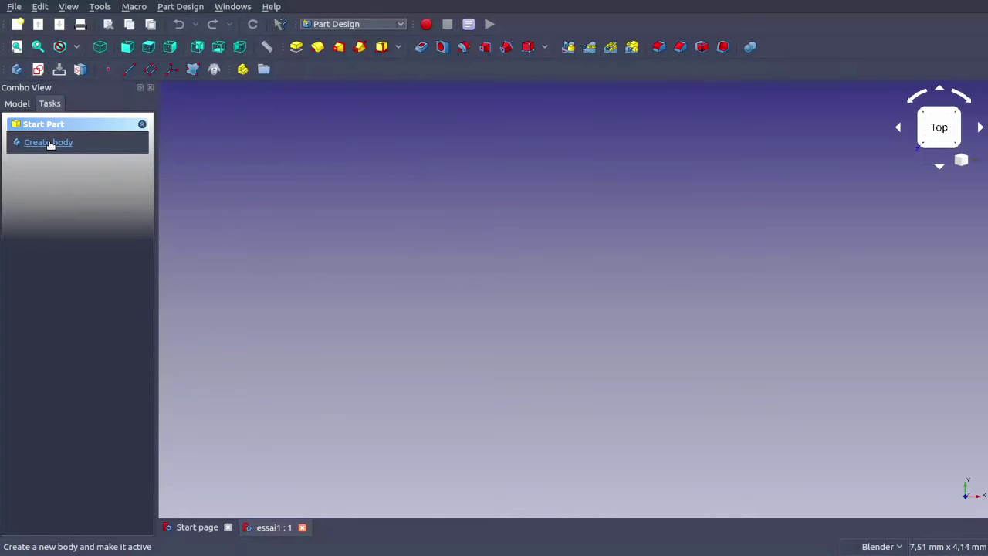
# Show the Part Design commands and create a new body in essai1
pyautogui.click(168, 9)
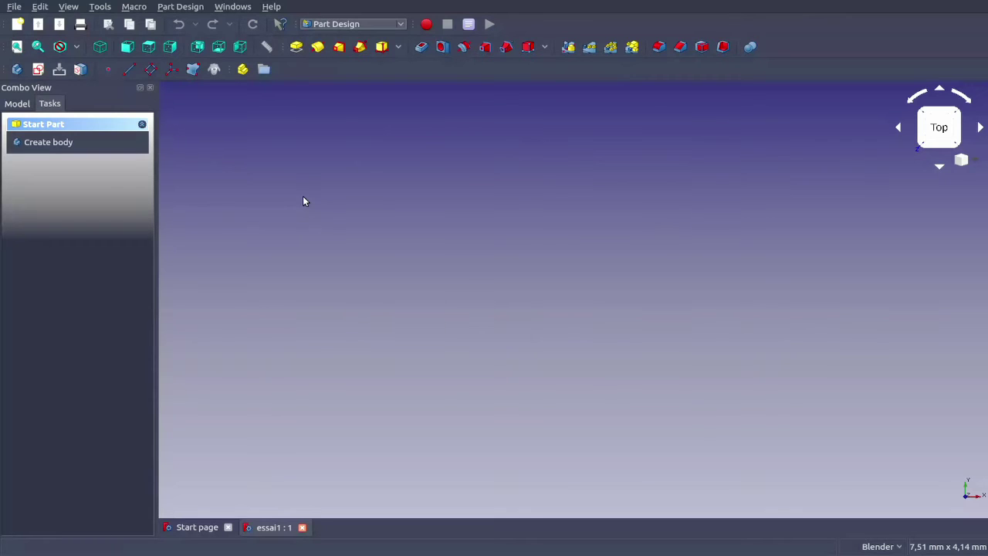
pyautogui.click(53, 146)
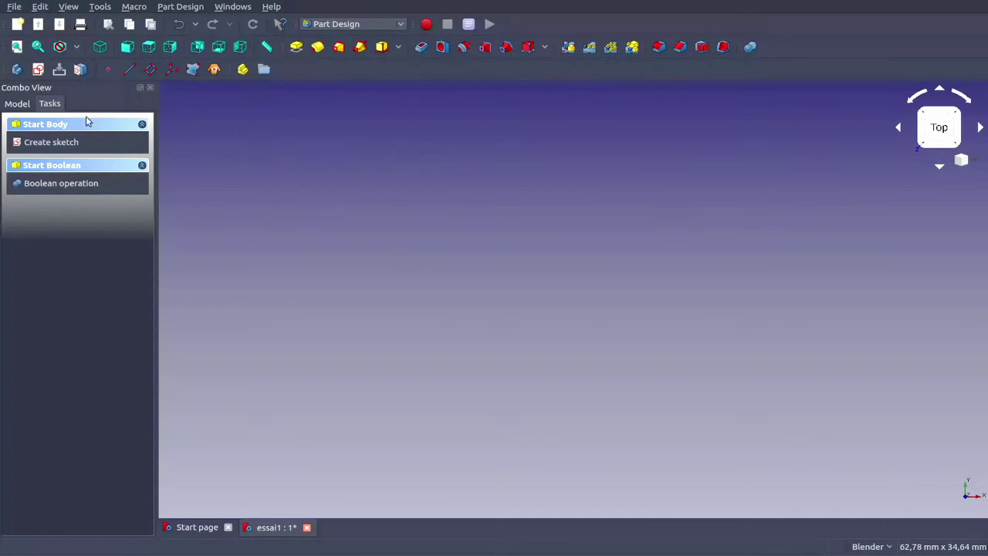
pyautogui.click(17, 103)
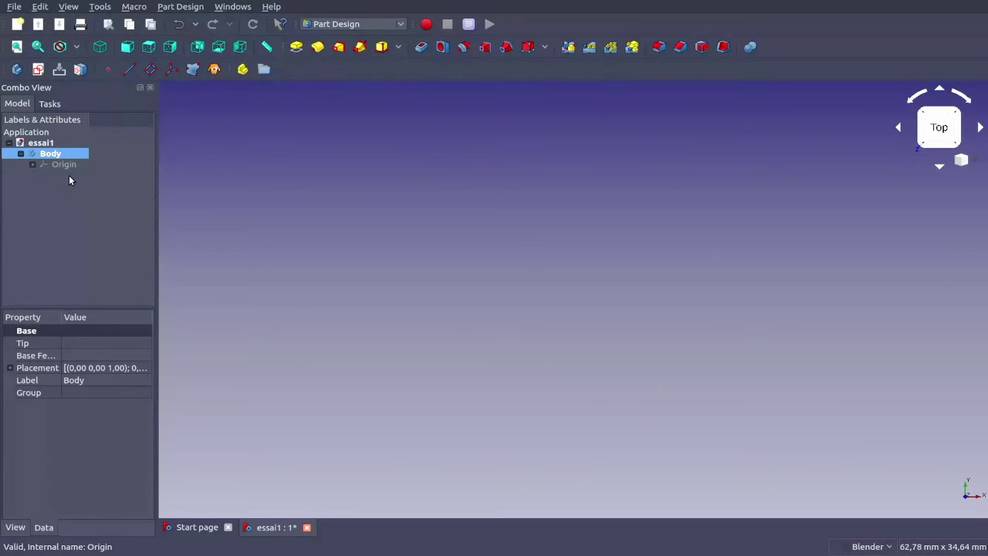
pyautogui.click(53, 104)
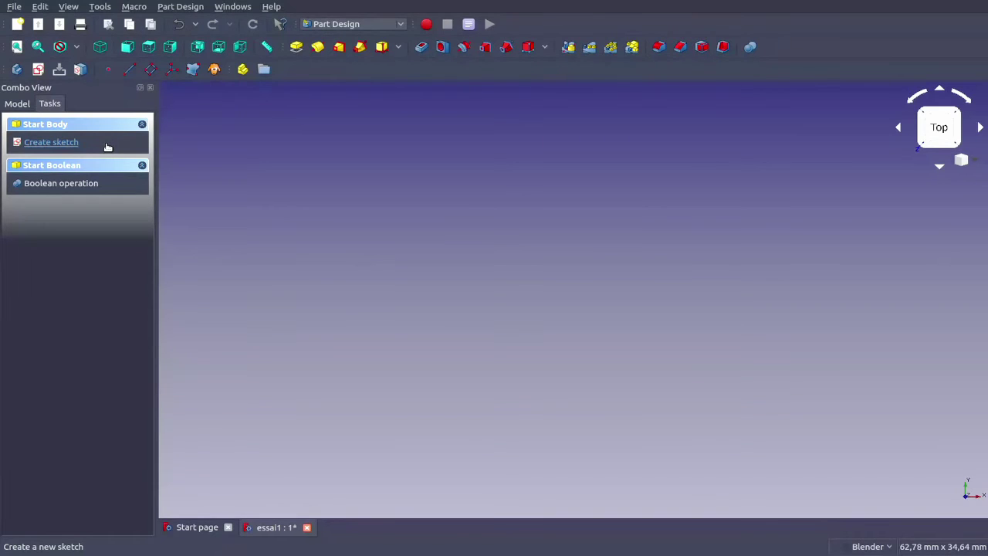
pyautogui.click(17, 103)
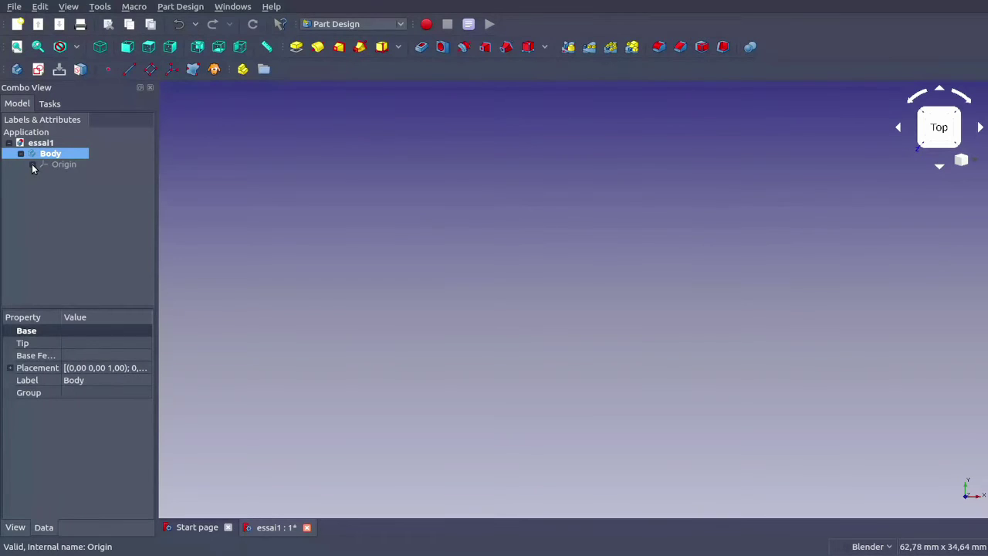
pyautogui.click(32, 165)
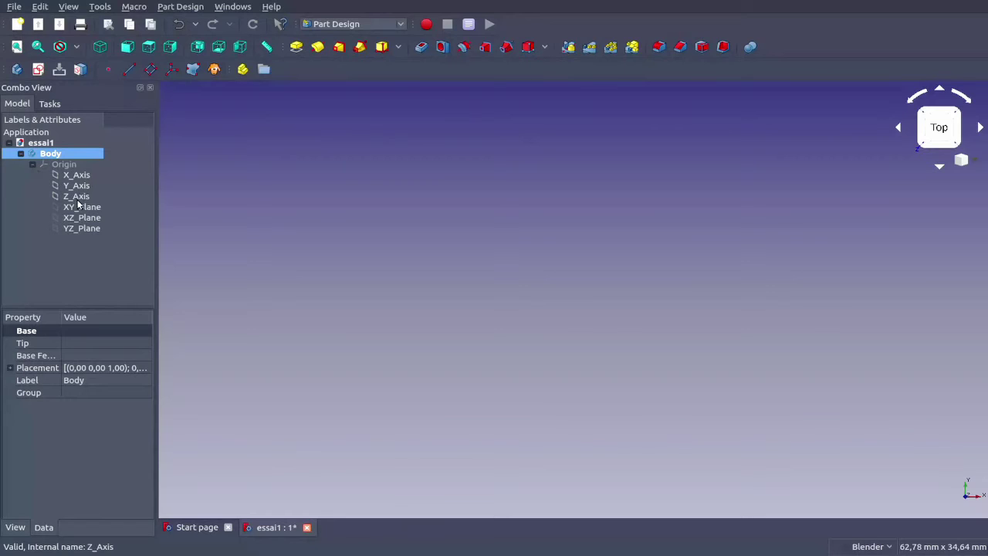
pyautogui.click(32, 164)
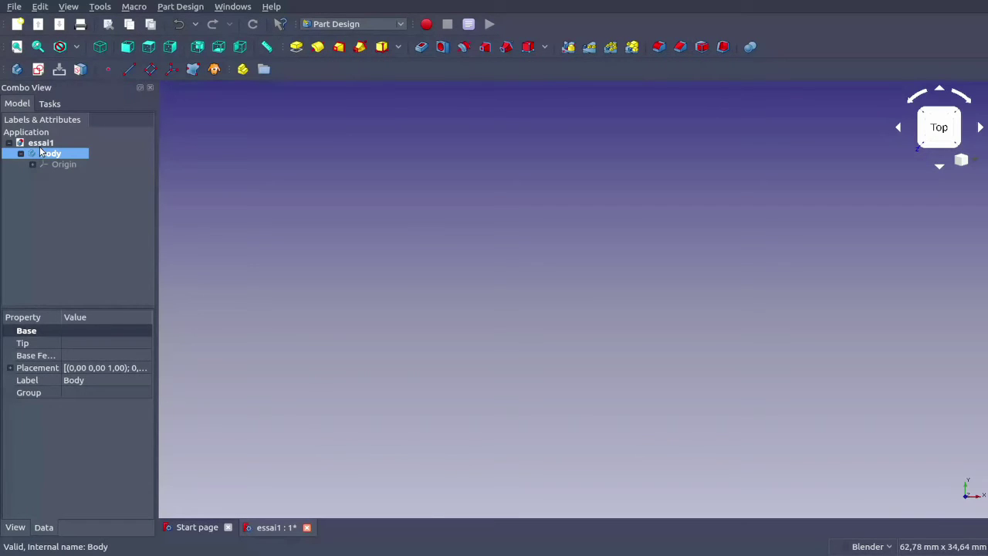
pyautogui.click(52, 107)
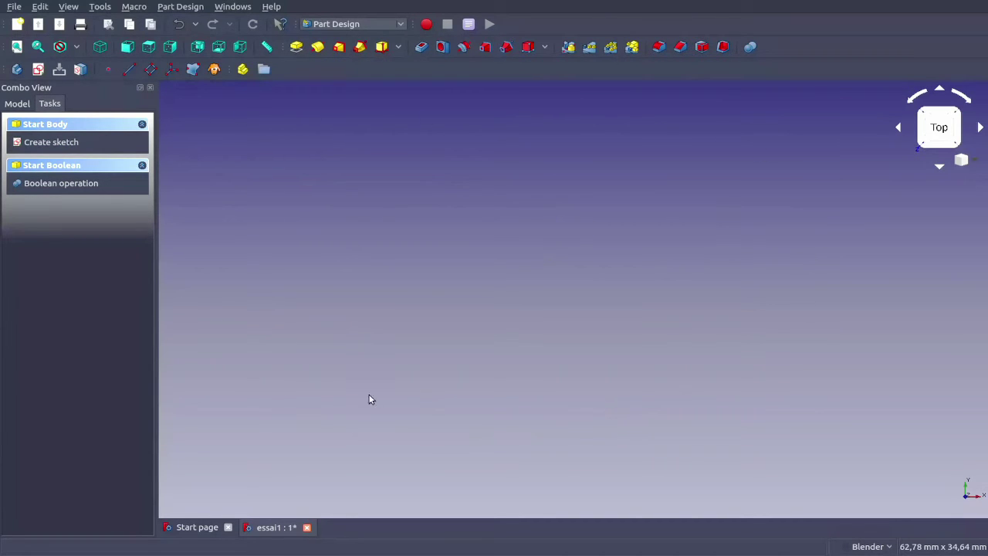
# Start a new sketch in the body attached to the XY_Plane base plane
pyautogui.click(58, 143)
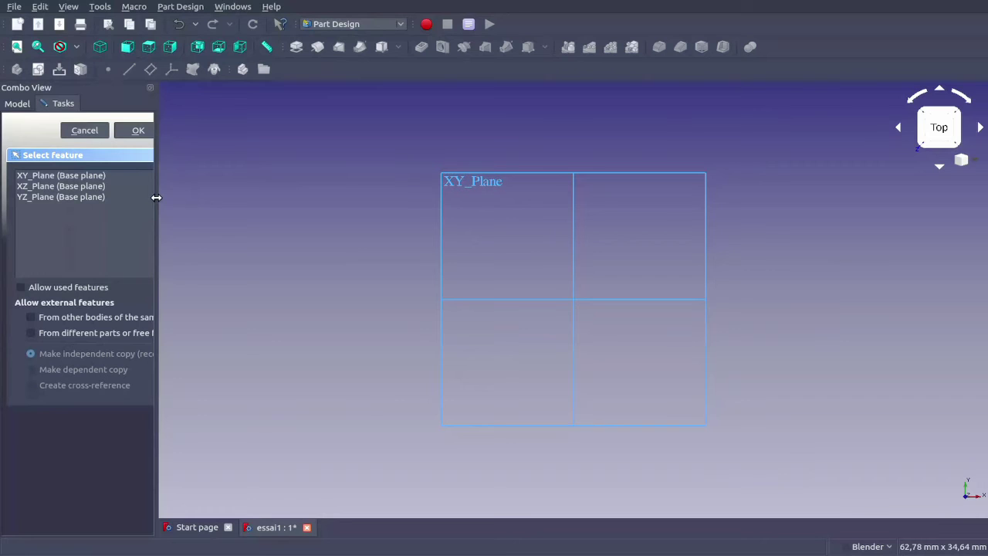
pyautogui.moveTo(156, 198); pyautogui.dragTo(221, 200)
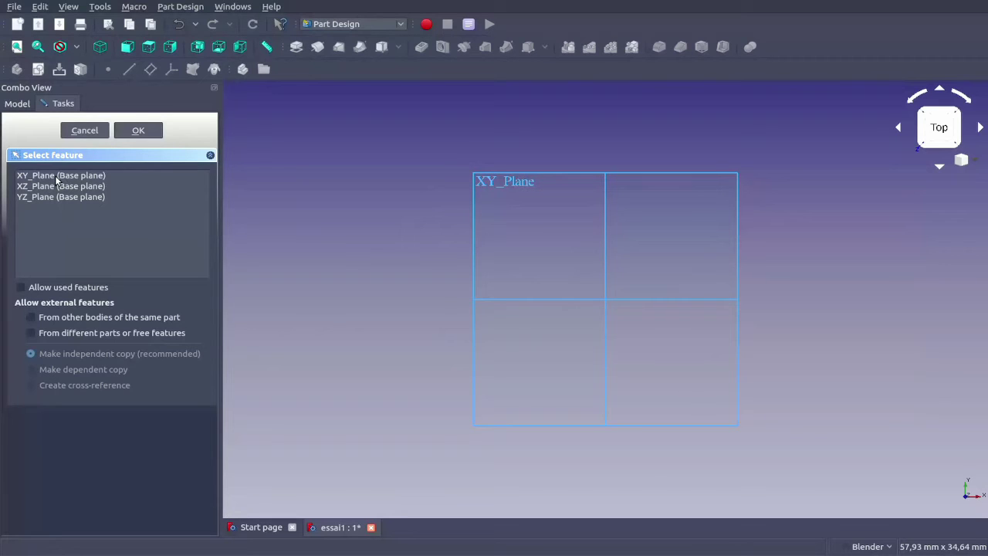
pyautogui.click(57, 180)
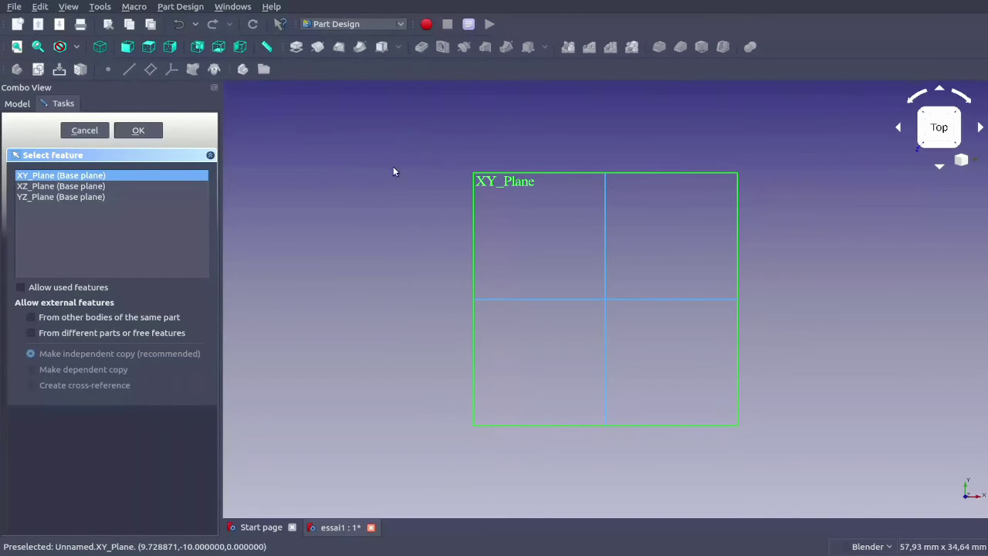
pyautogui.click(142, 136)
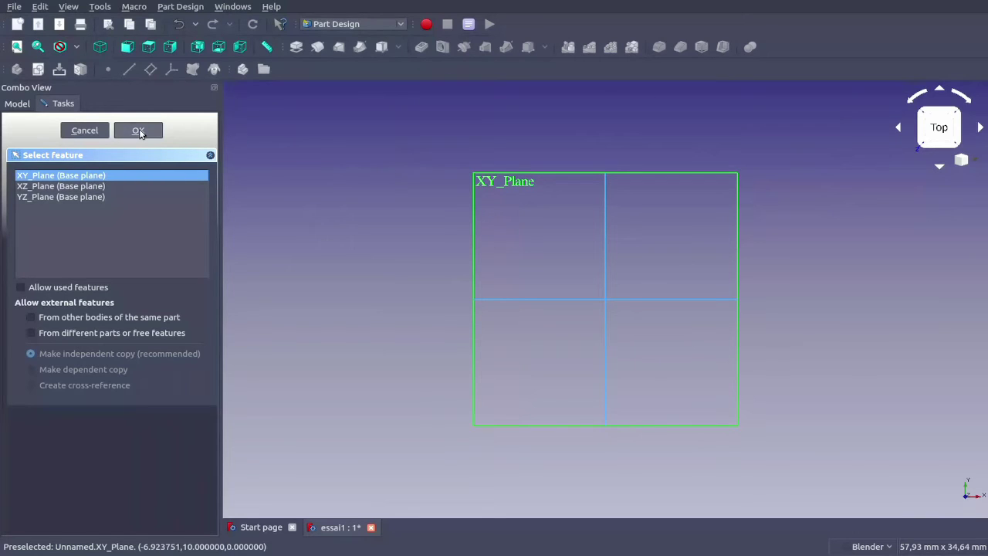
pyautogui.click(140, 132)
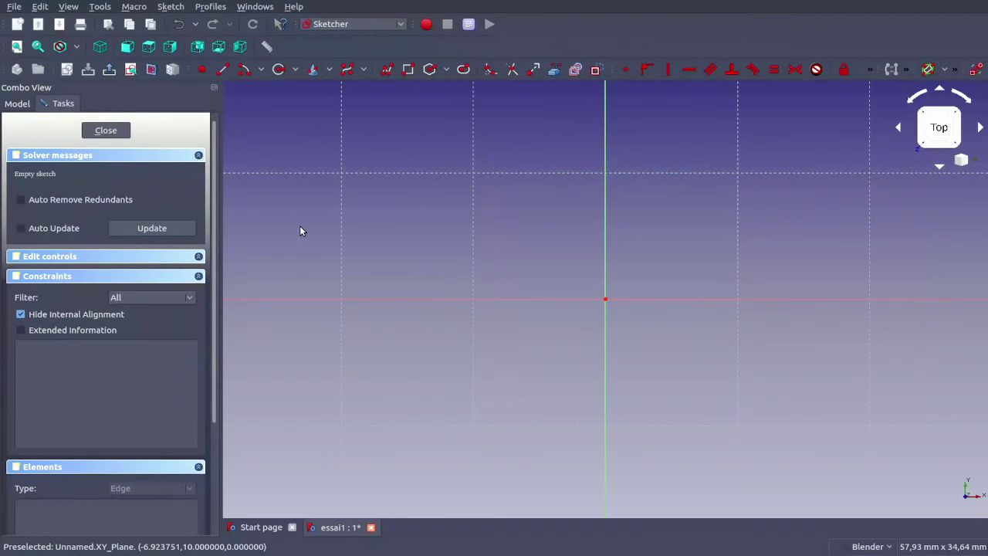
pyautogui.scroll(-3, 531, 233)
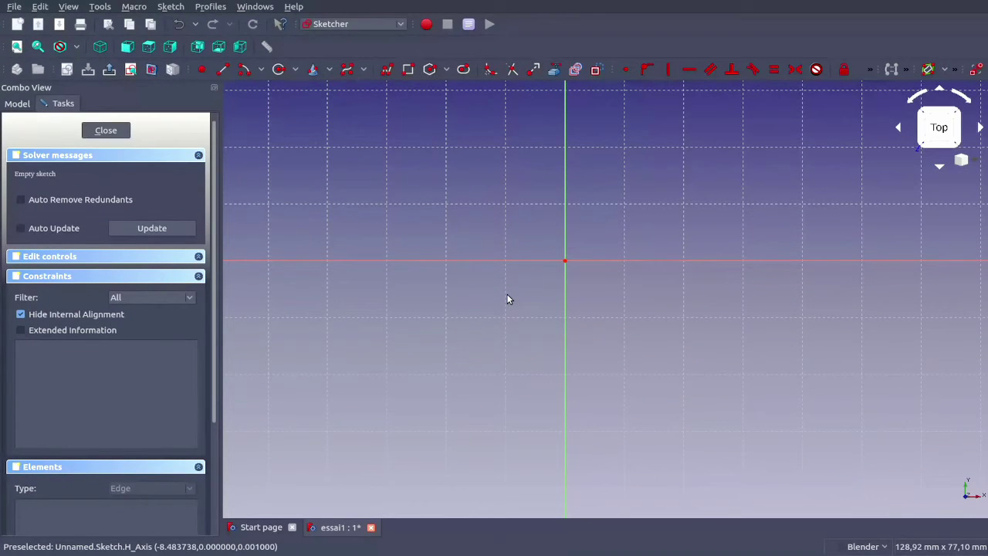
pyautogui.scroll(-2, 507, 299)
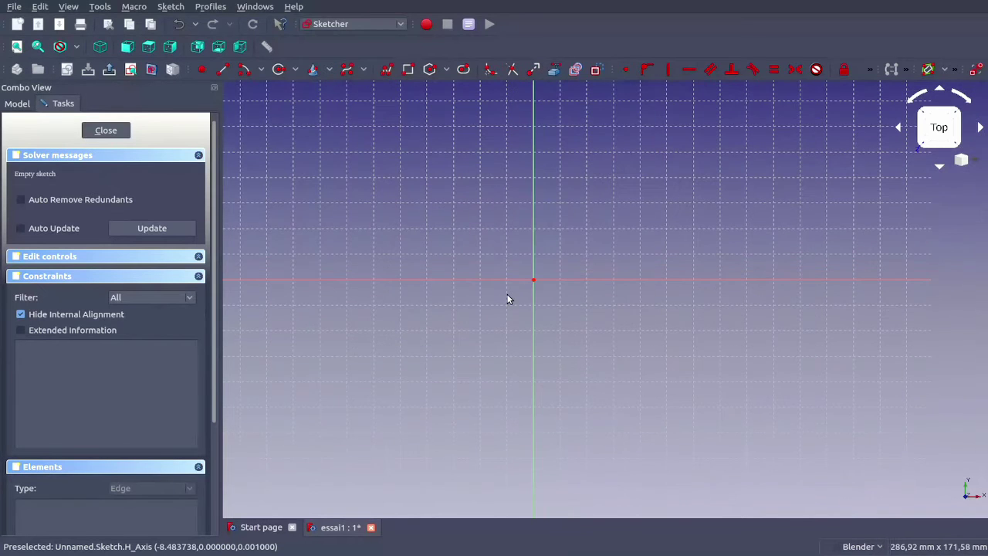
pyautogui.scroll(-2, 507, 300)
pyautogui.scroll(3, 507, 299)
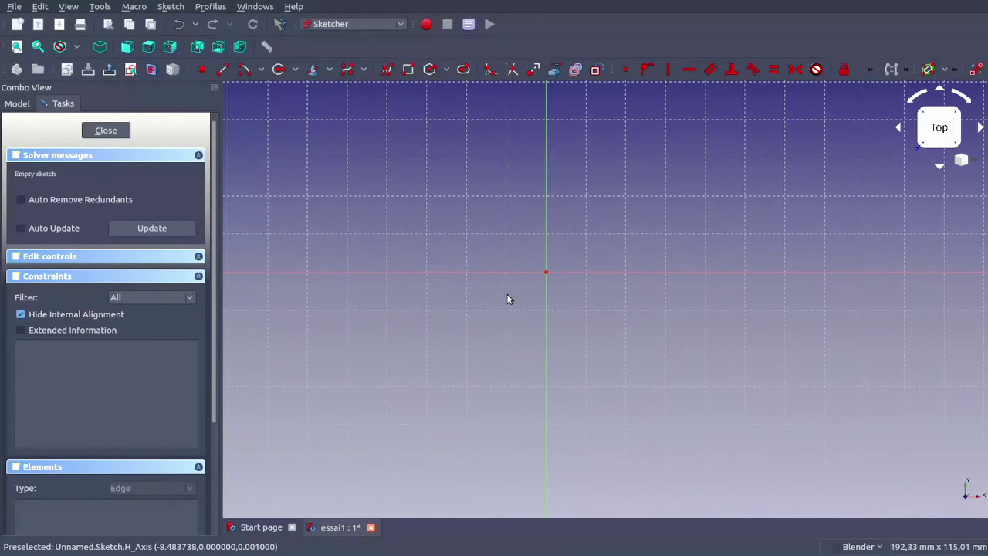
pyautogui.scroll(-2, 508, 300)
pyautogui.scroll(-3, 507, 300)
pyautogui.scroll(2, 507, 300)
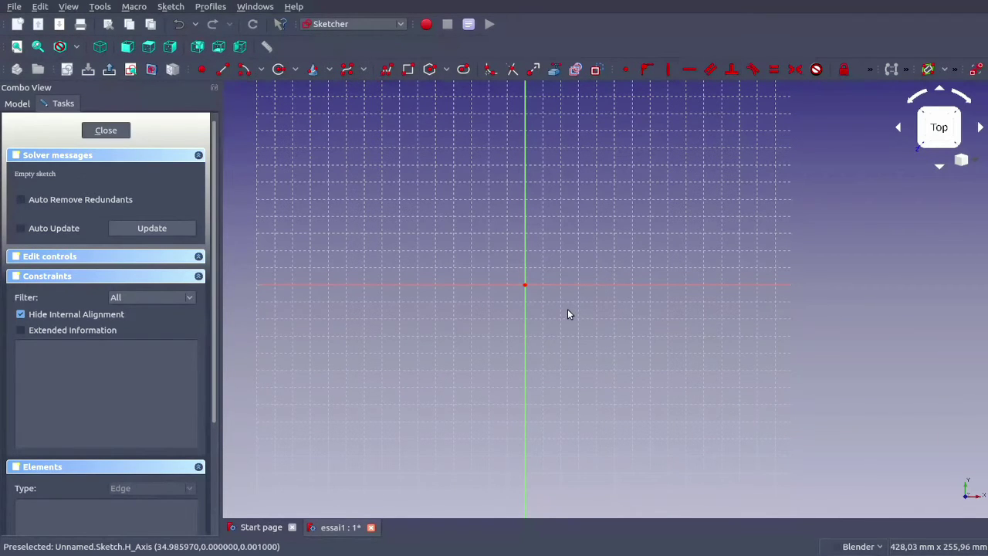
pyautogui.click(525, 185)
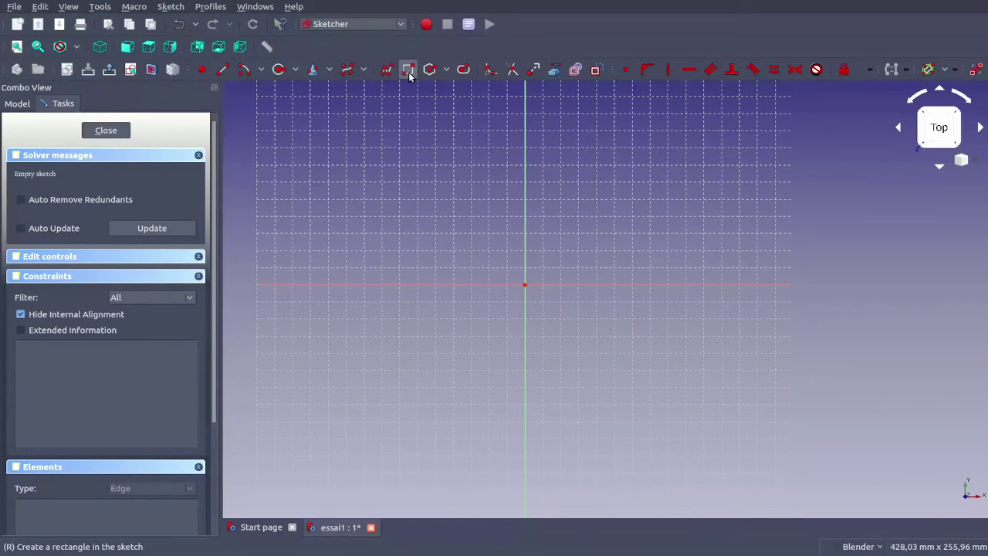
# Draw a rectangle around the origin by picking two opposite corners
pyautogui.click(409, 71)
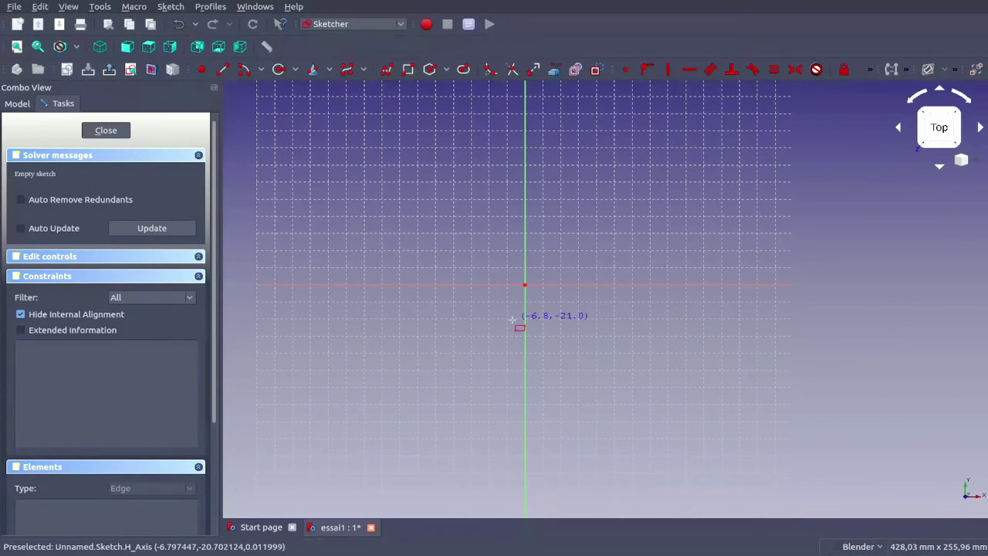
pyautogui.click(470, 233)
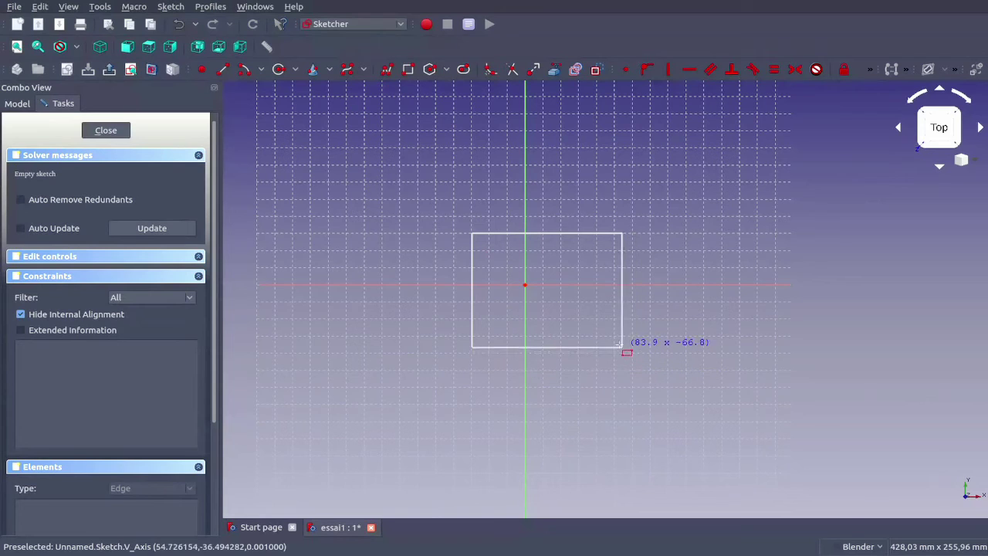
pyautogui.click(609, 338)
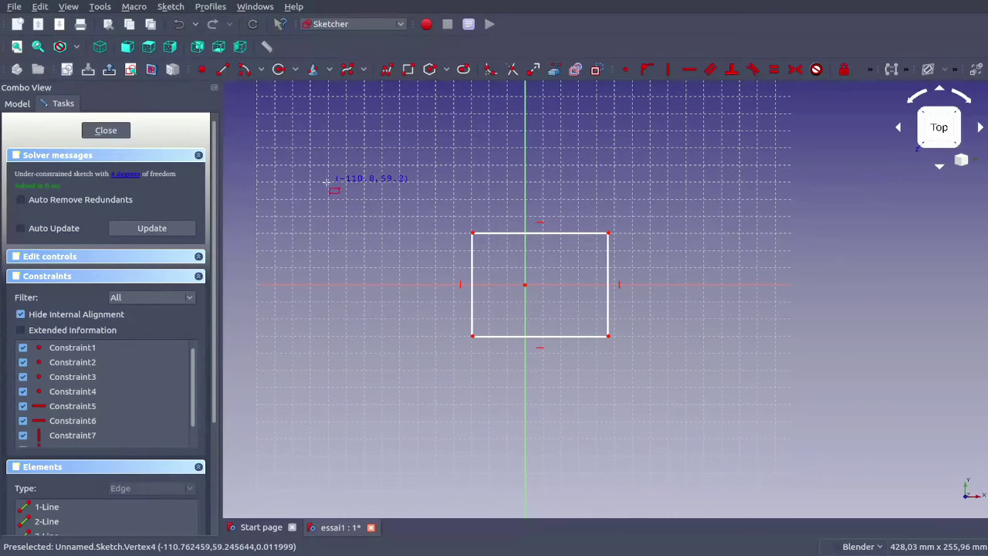
pyautogui.rightClick(327, 184)
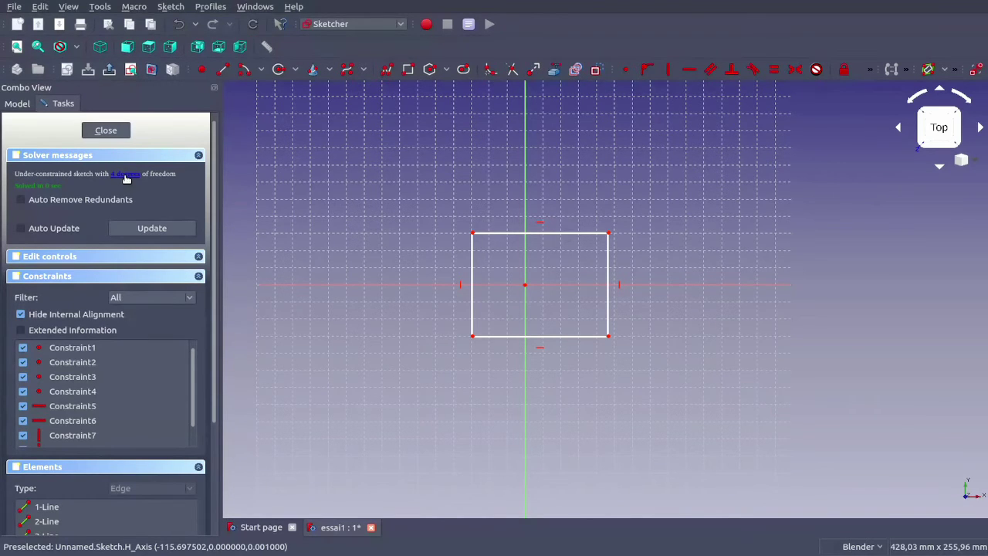
# Enable Auto Update and Auto Remove Redundants, then drag the rectangle's left edge leftward to widen it
pyautogui.click(22, 229)
pyautogui.click(21, 200)
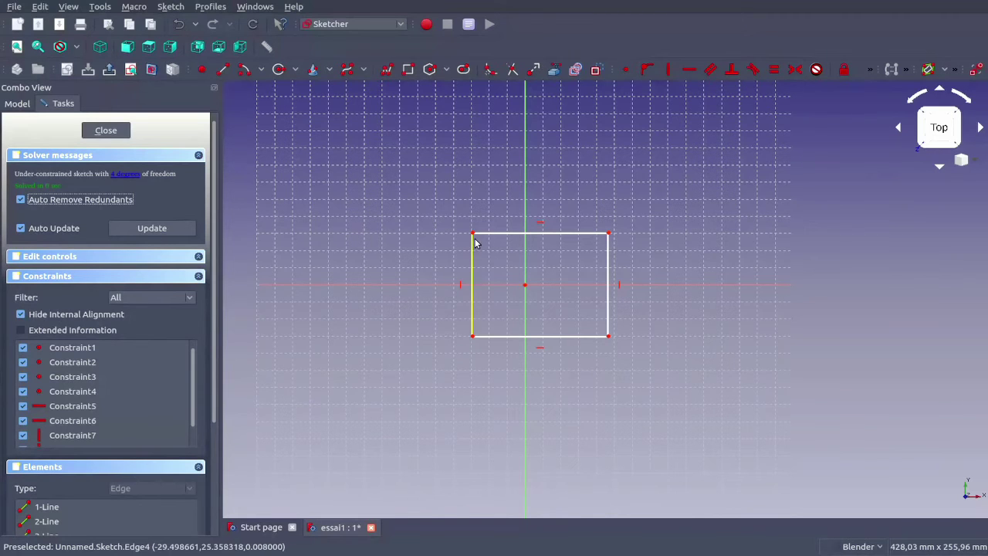
pyautogui.moveTo(472, 260)
pyautogui.mouseDown()
pyautogui.moveTo(518, 260)
pyautogui.moveTo(422, 260)
pyautogui.mouseUp()
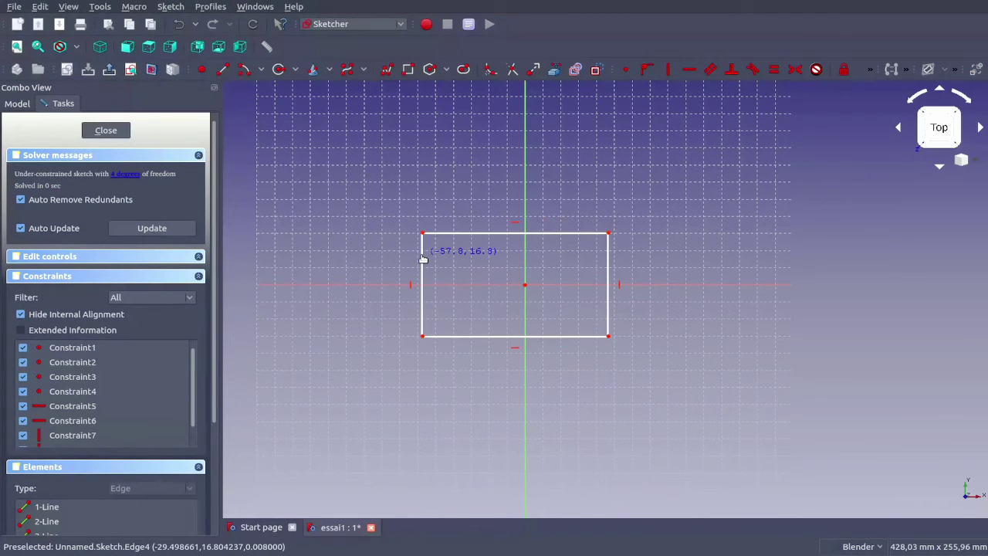
pyautogui.moveTo(509, 234)
pyautogui.mouseDown()
pyautogui.moveTo(515, 166)
pyautogui.moveTo(511, 238)
pyautogui.moveTo(558, 238)
pyautogui.moveTo(480, 236)
pyautogui.moveTo(551, 237)
pyautogui.moveTo(538, 236)
pyautogui.mouseUp()
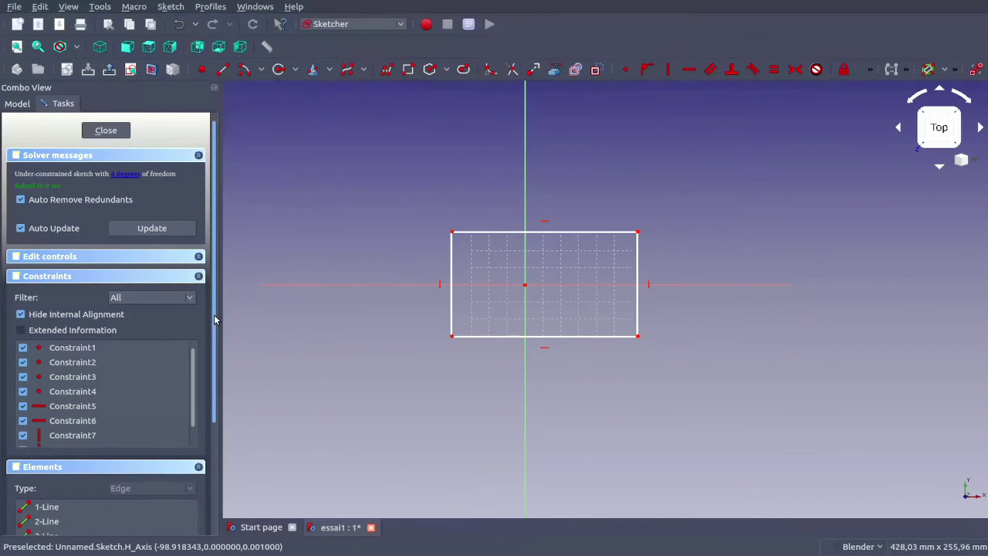
pyautogui.moveTo(214, 315); pyautogui.dragTo(218, 399)
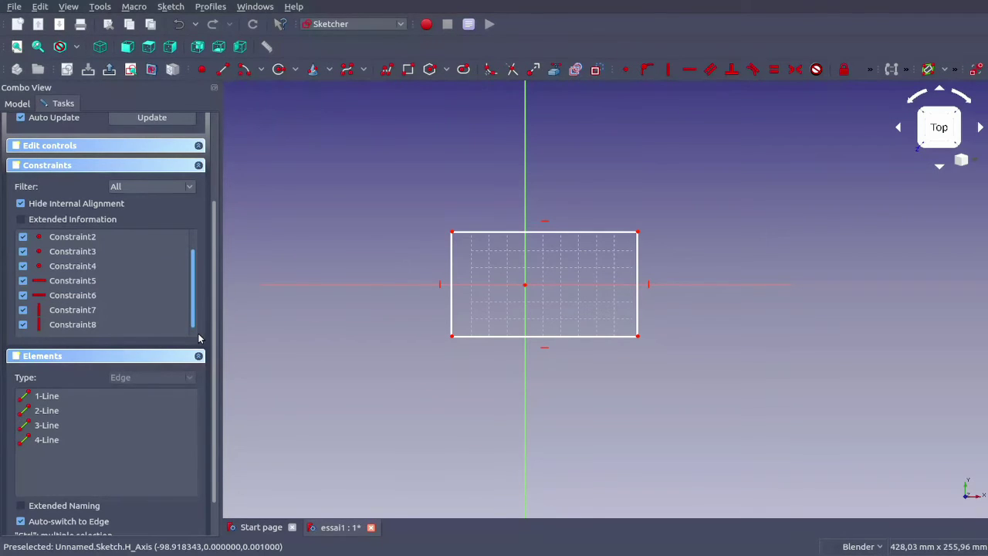
pyautogui.scroll(-1, 190, 332)
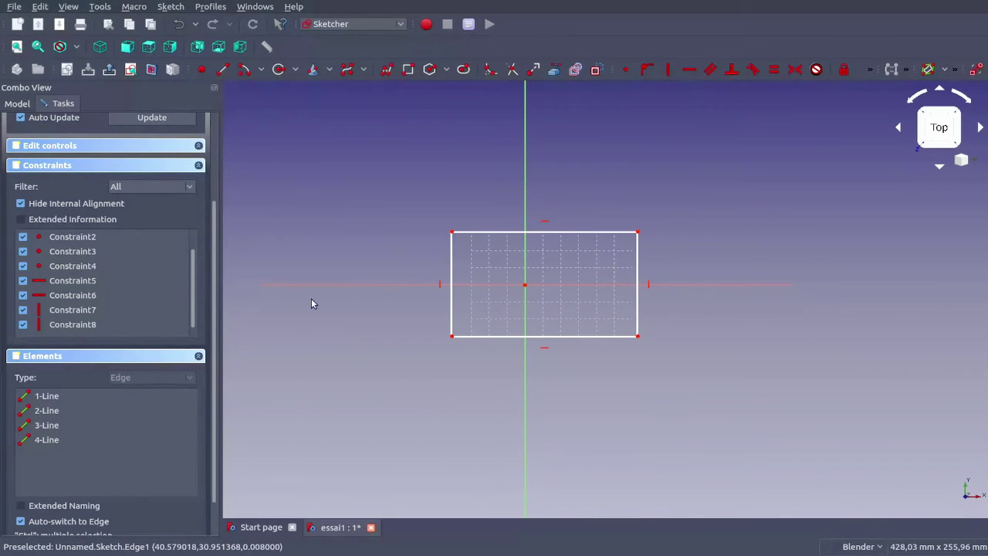
pyautogui.moveTo(209, 265); pyautogui.dragTo(210, 170)
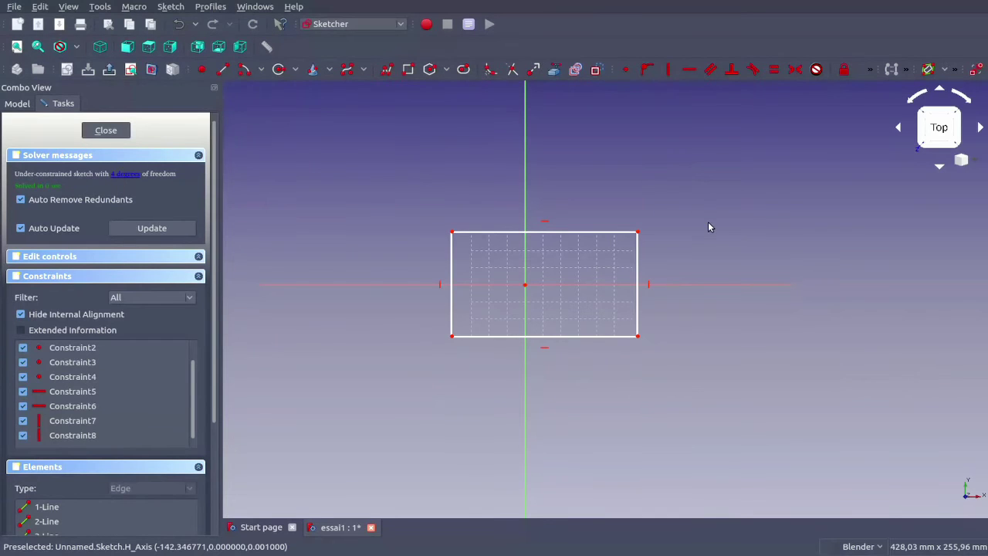
# Select the rectangle's top edge and move the Sketcher constraints toolbar onto its own row
pyautogui.click(557, 234)
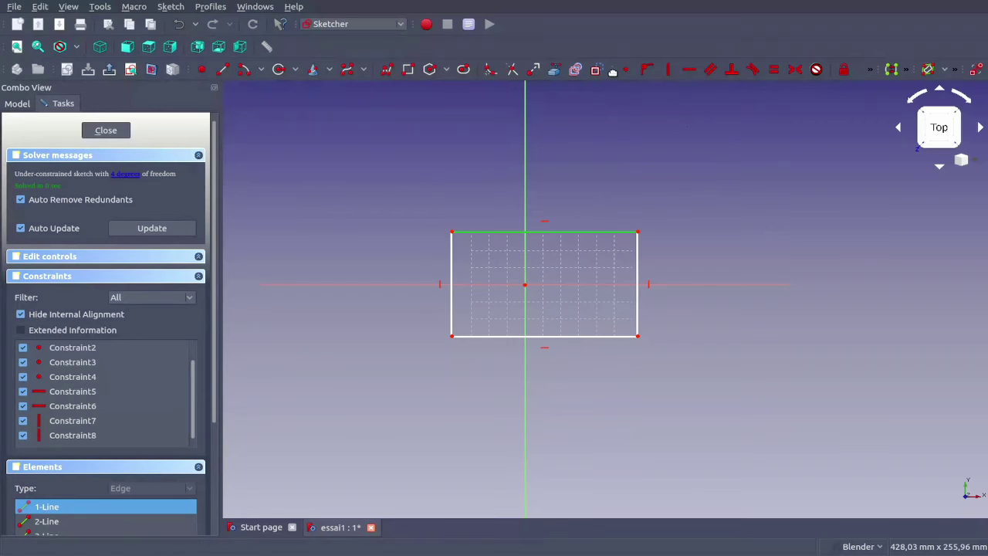
pyautogui.moveTo(613, 71); pyautogui.dragTo(115, 92)
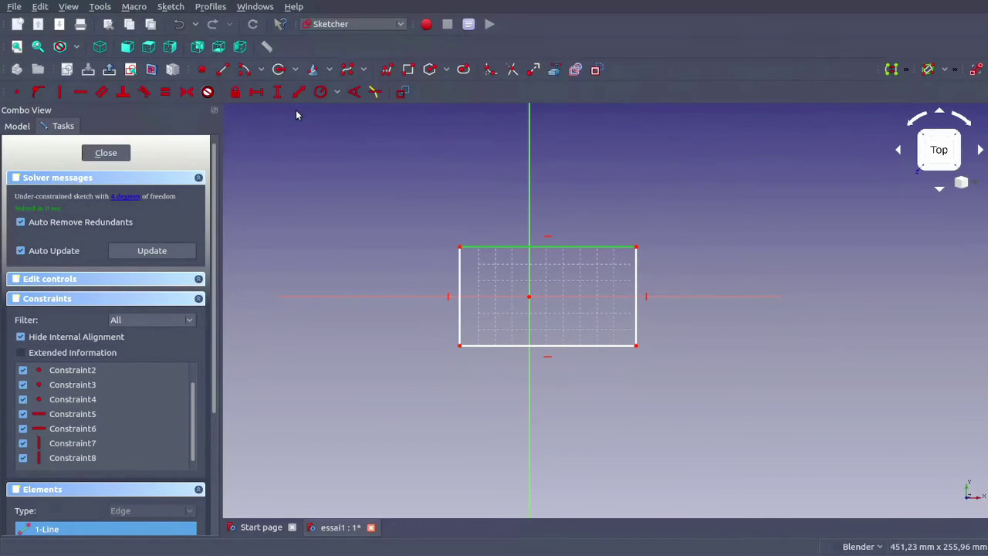
# Constrain the top edge's horizontal distance to 103,96 mm, then select the right edge
pyautogui.click(251, 97)
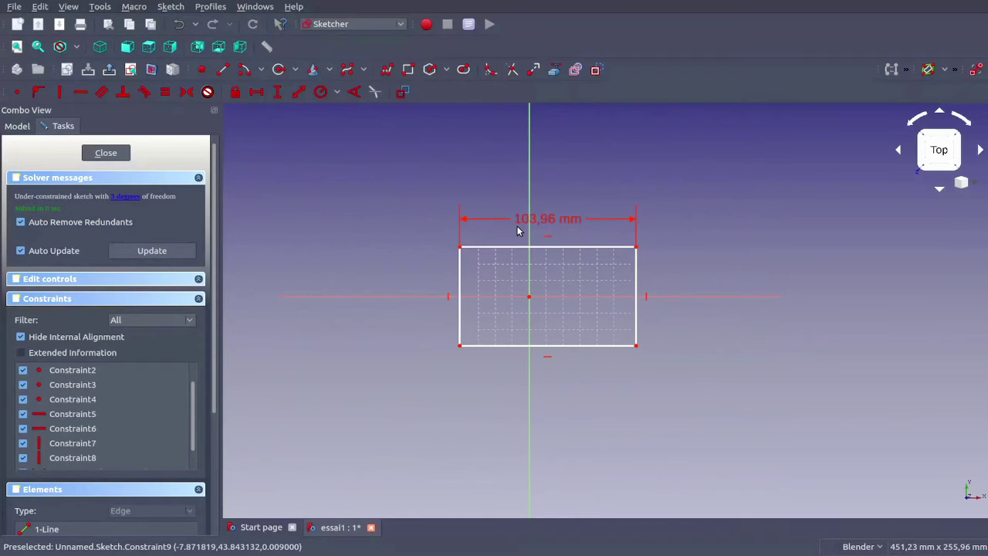
pyautogui.click(637, 323)
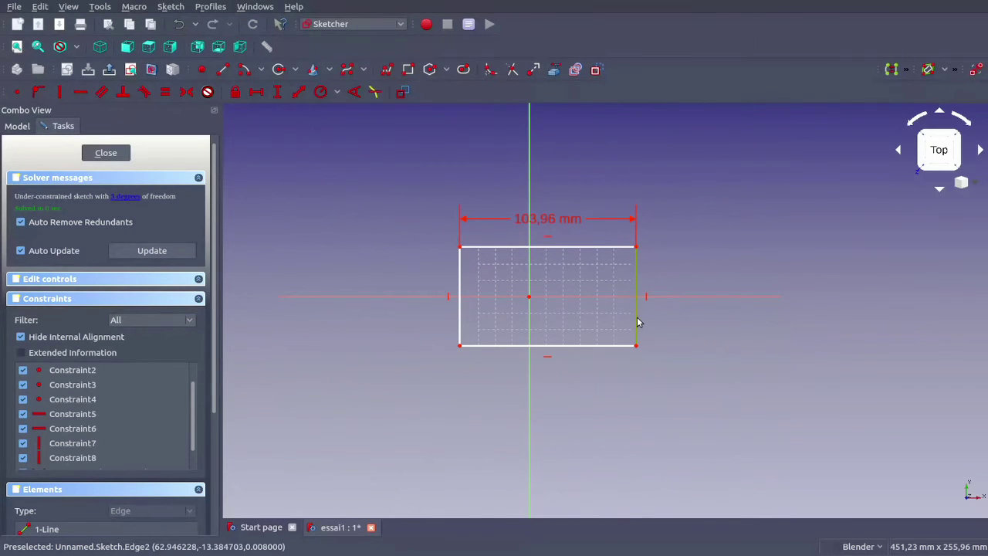
# Constrain the right edge's vertical distance to 61,19 mm and place that label right of the rectangle
pyautogui.click(278, 92)
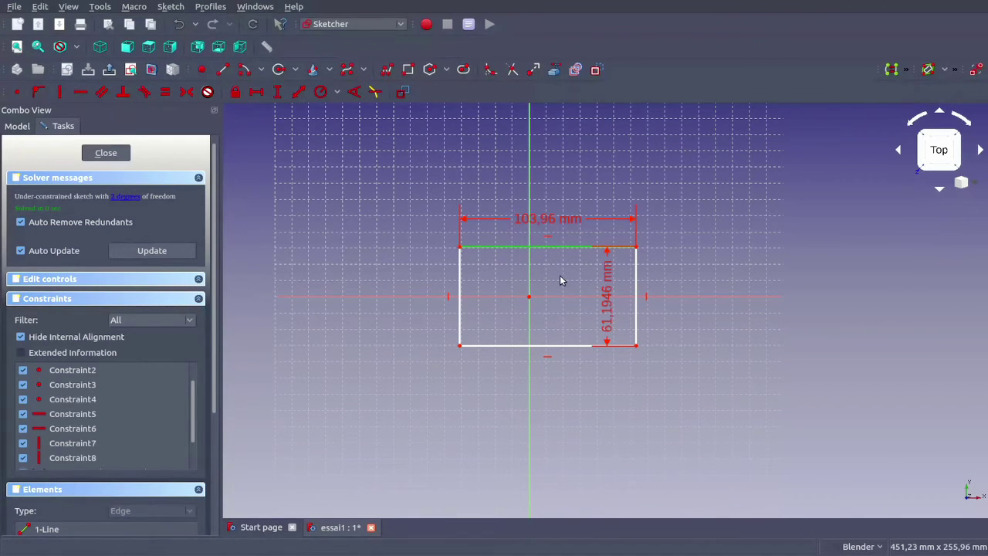
pyautogui.moveTo(609, 311); pyautogui.dragTo(670, 316)
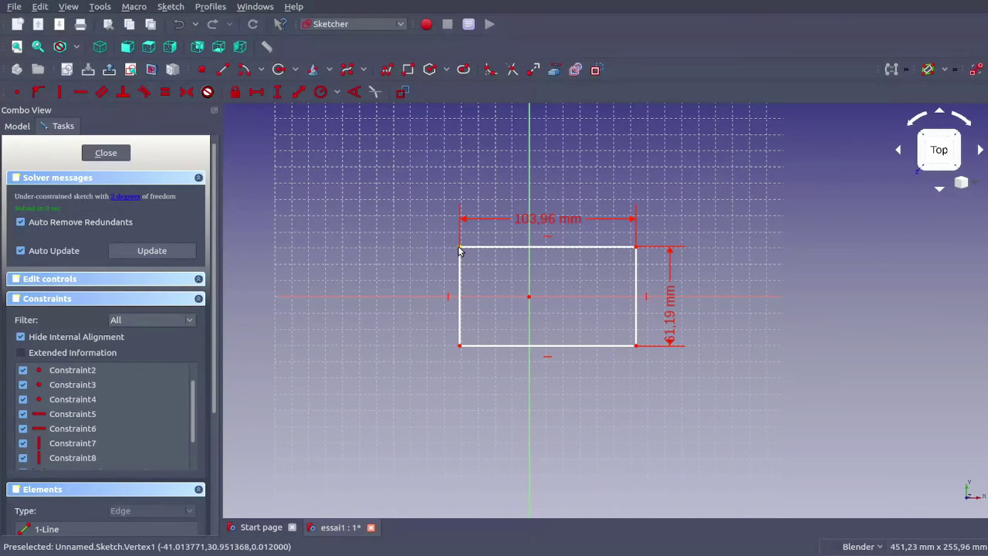
# Center the rectangle on the vertical and horizontal axes with symmetry constraints on its corners
pyautogui.click(460, 248)
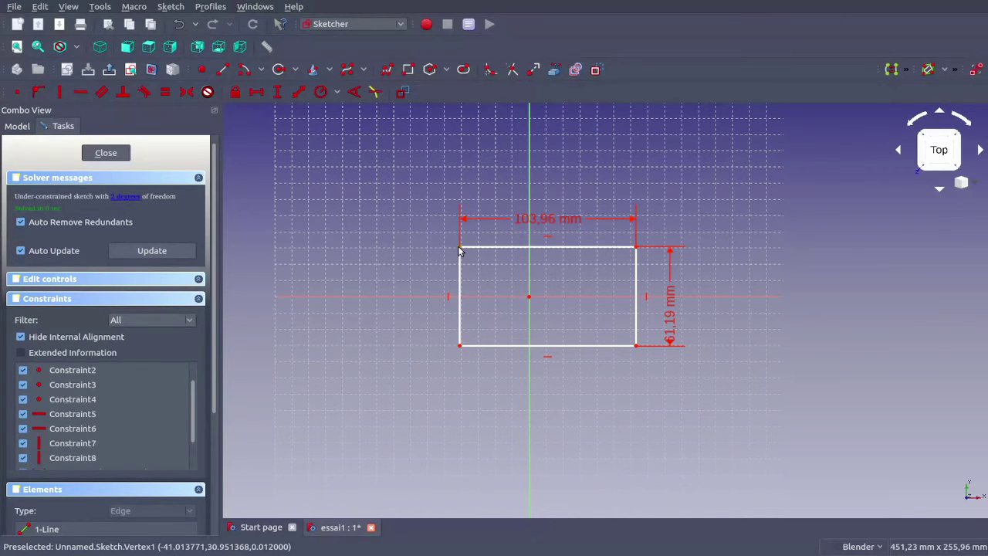
pyautogui.click(635, 248)
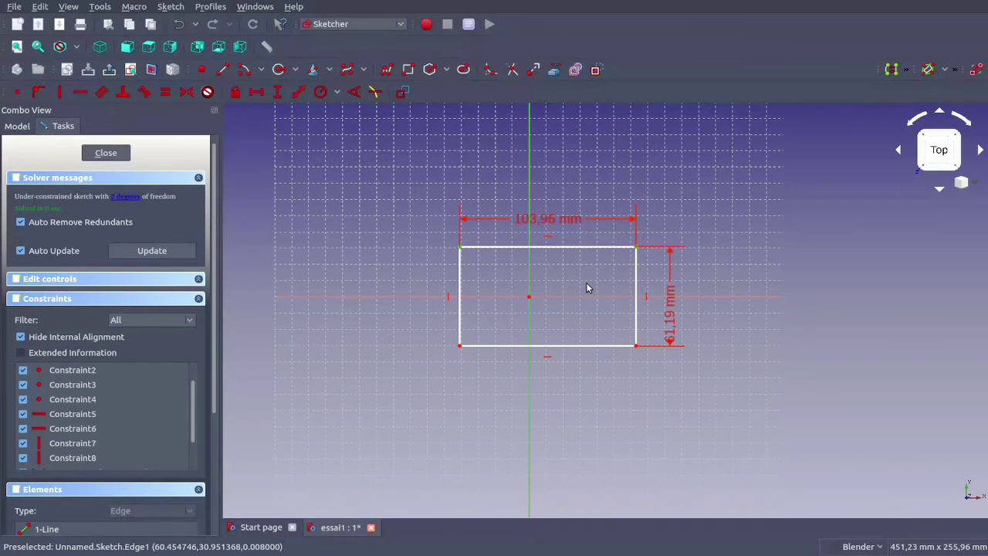
pyautogui.click(186, 94)
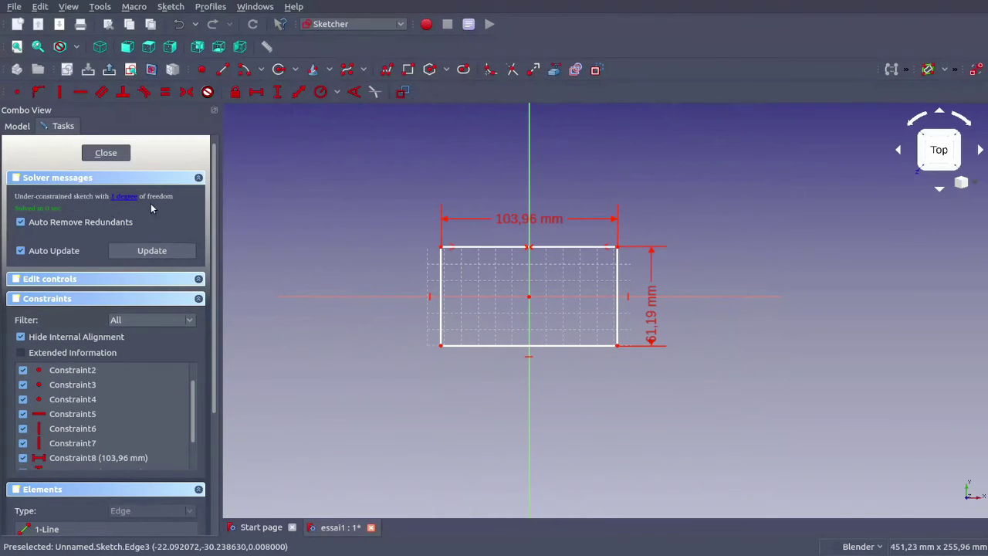
pyautogui.click(441, 346)
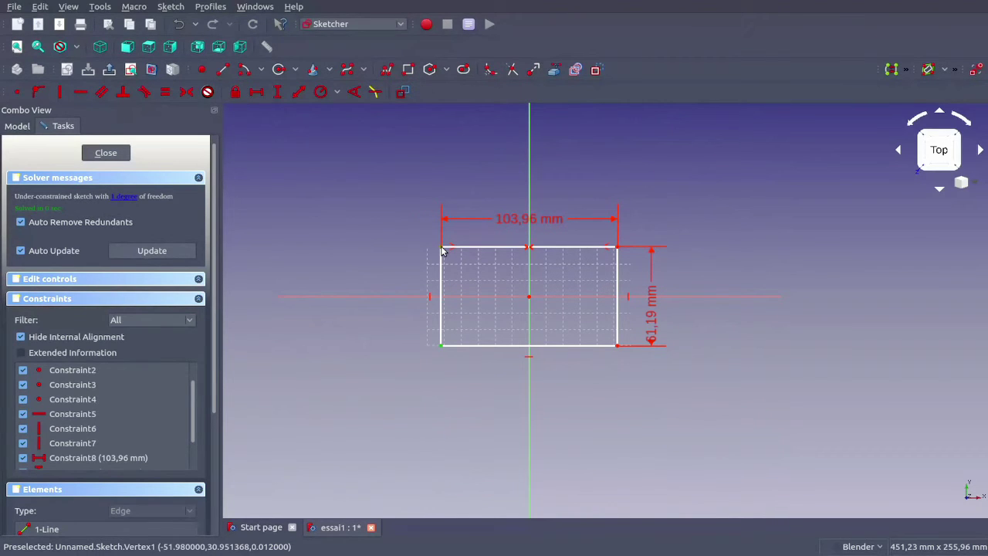
pyautogui.click(456, 297)
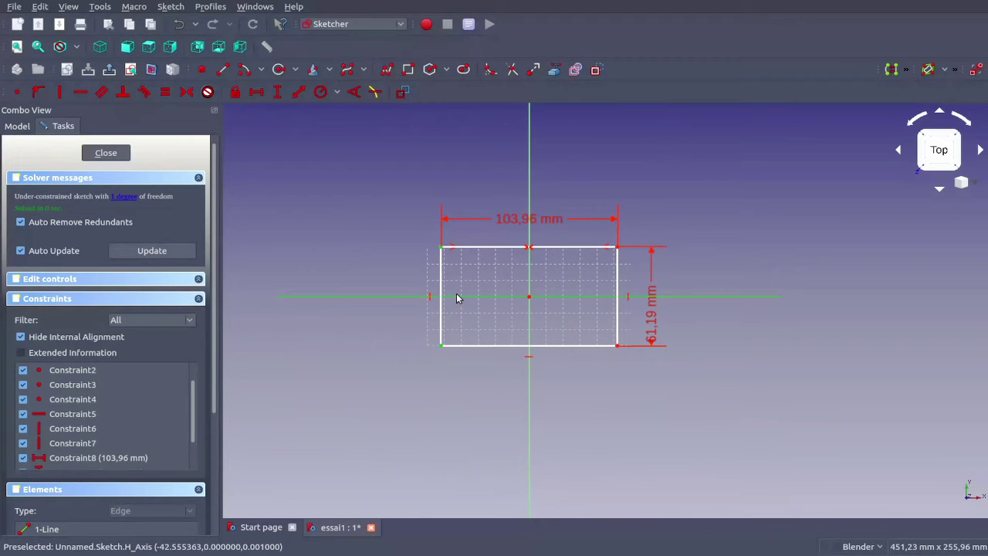
pyautogui.click(186, 92)
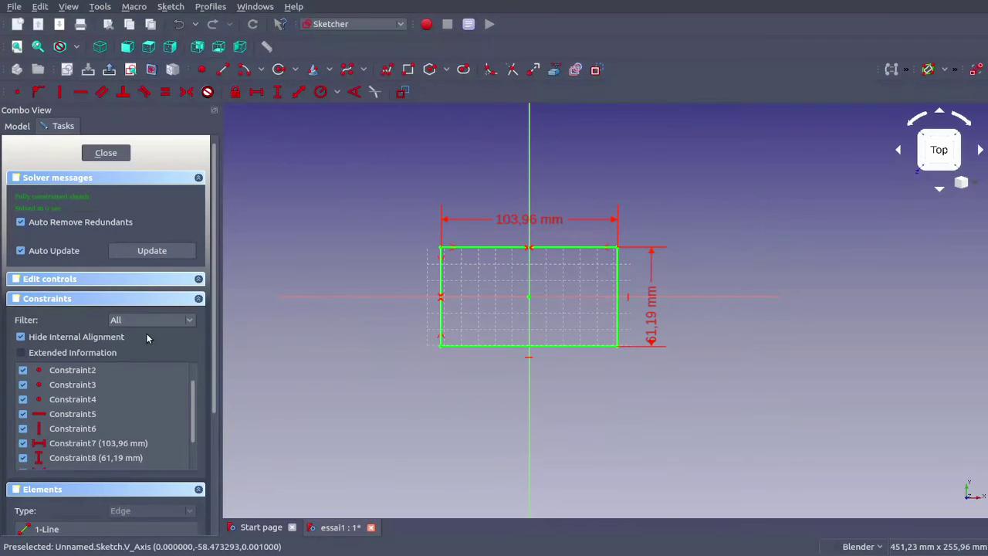
# Scroll the Tasks panel to the top to confirm the sketch is fully constrained
pyautogui.moveTo(215, 337)
pyautogui.mouseDown()
pyautogui.moveTo(228, 397)
pyautogui.moveTo(227, 290)
pyautogui.mouseUp()
pyautogui.moveTo(217, 292); pyautogui.dragTo(217, 330)
pyautogui.scroll(-1, 217, 375)
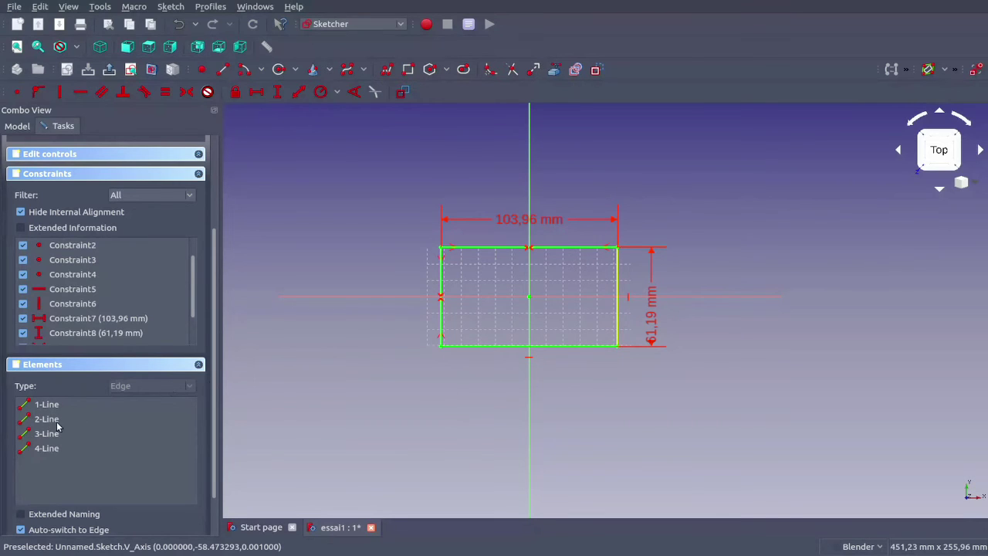
pyautogui.scroll(1, 217, 326)
pyautogui.moveTo(217, 325); pyautogui.dragTo(217, 208)
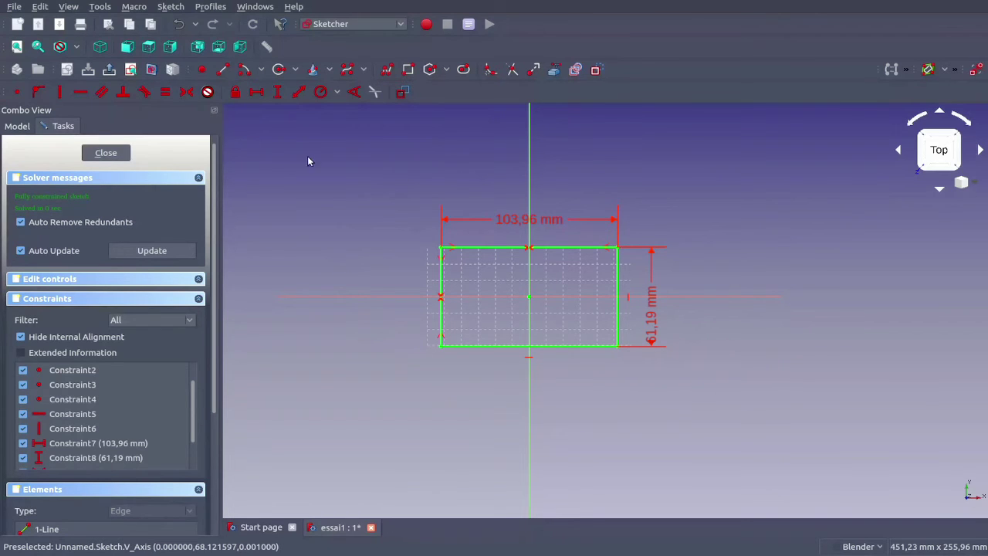
# Close the sketch, select Sketch in the Model tree, make it visible, and zoom out
pyautogui.click(105, 153)
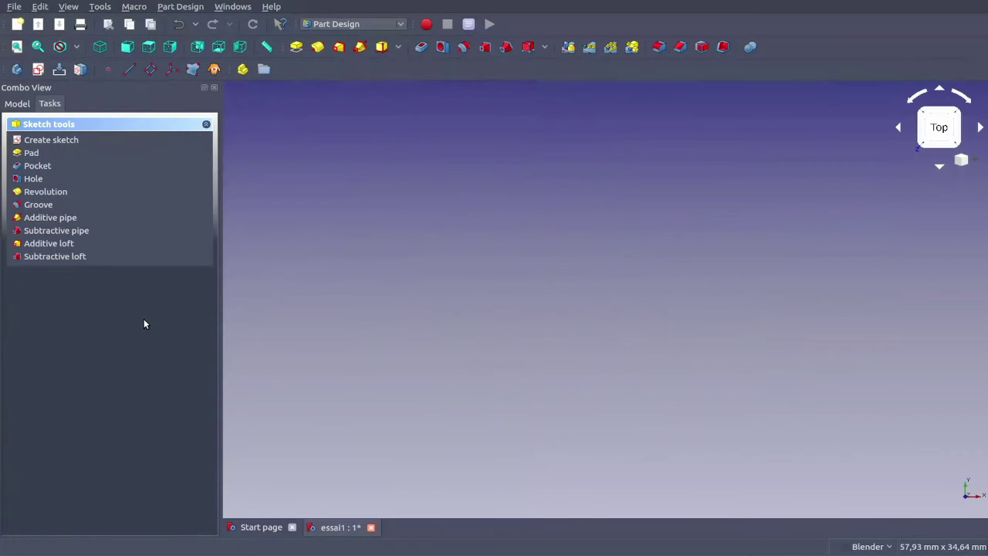
pyautogui.click(18, 106)
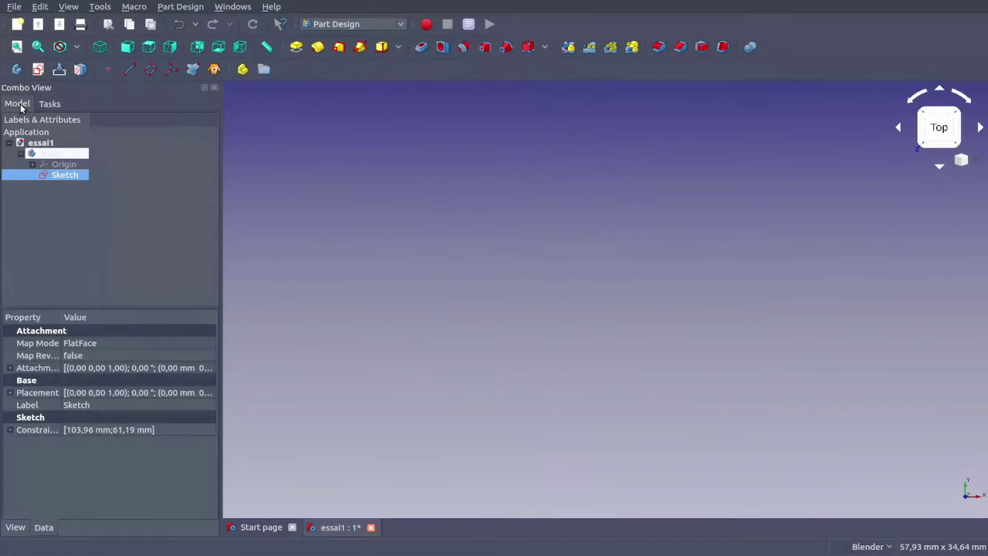
pyautogui.click(65, 166)
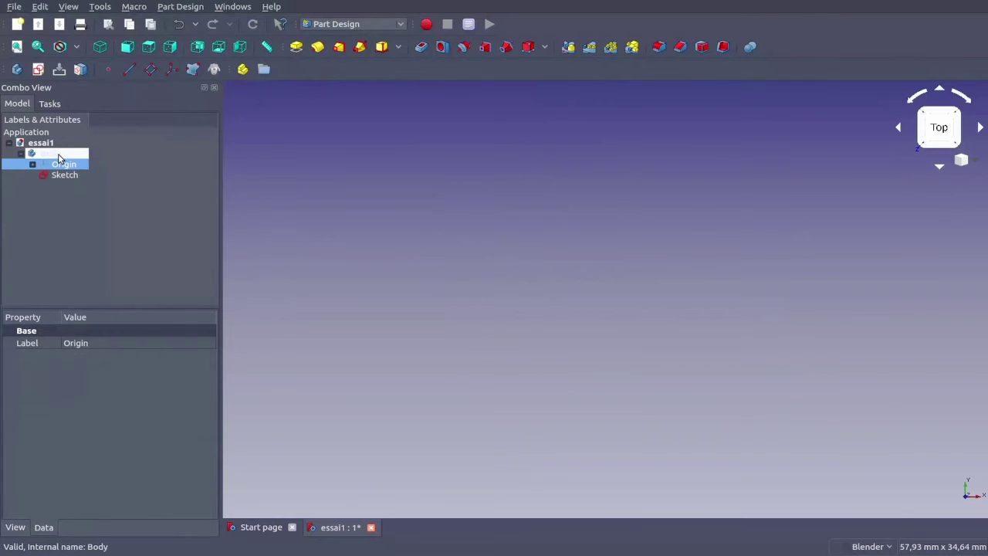
pyautogui.click(59, 157)
pyautogui.click(61, 165)
pyautogui.click(64, 175)
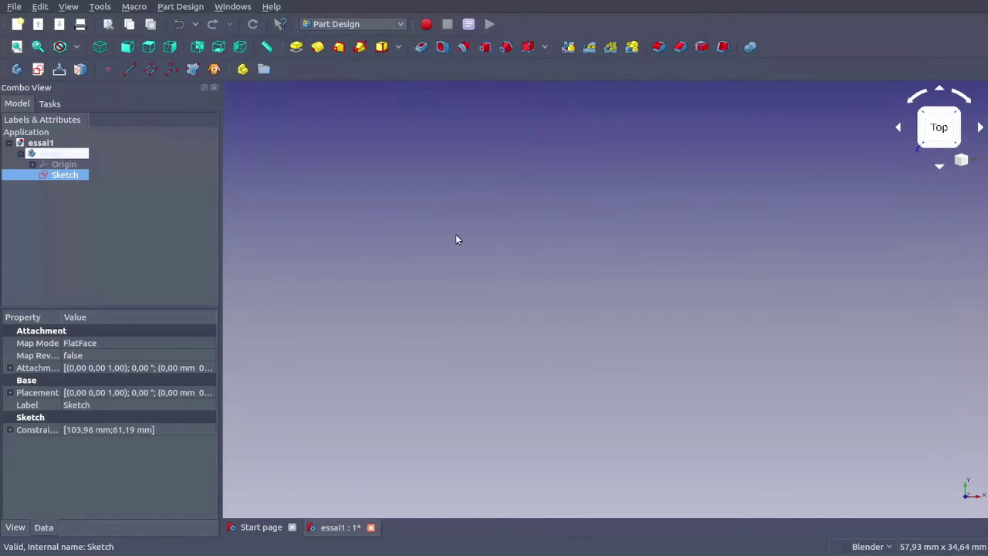
pyautogui.press('space')
pyautogui.scroll(-3, 636, 293)
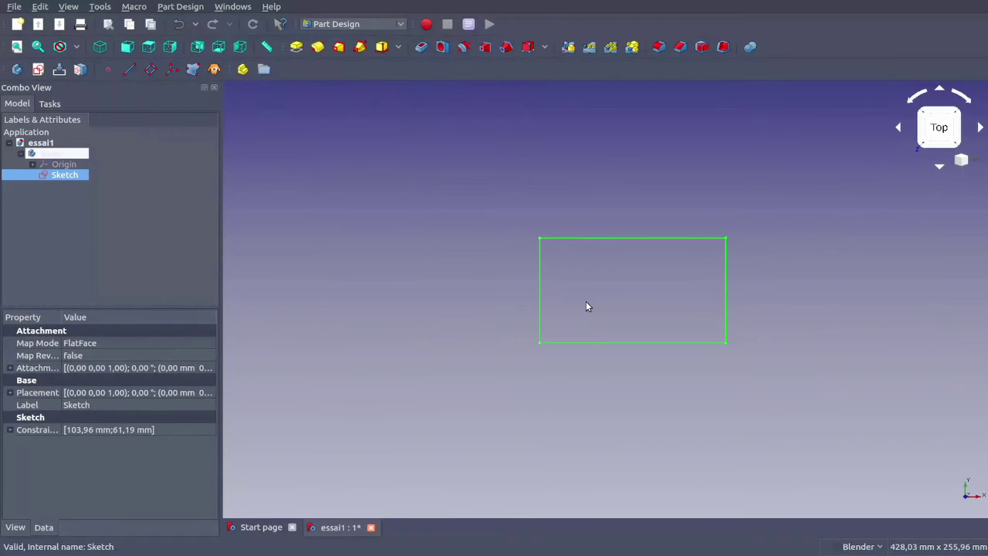
# Fit the view, reselect the Sketch, and start a 10,00 mm Pad from it
pyautogui.click(15, 49)
pyautogui.click(16, 50)
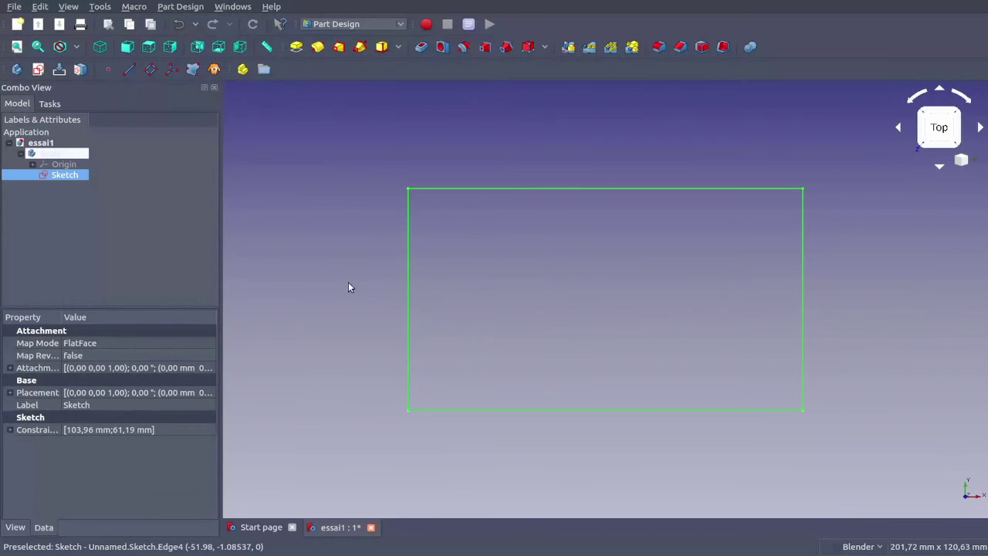
pyautogui.click(63, 164)
pyautogui.click(68, 175)
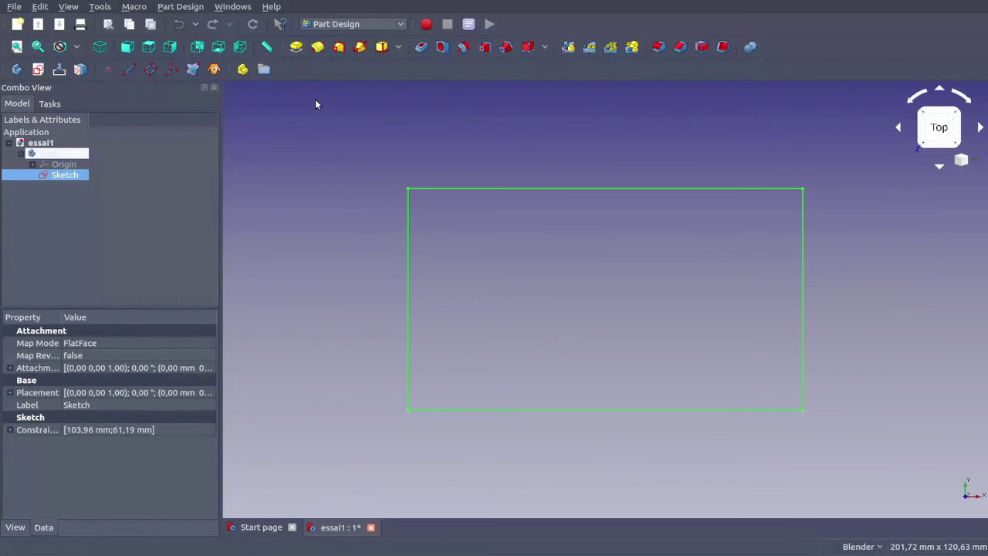
pyautogui.click(296, 48)
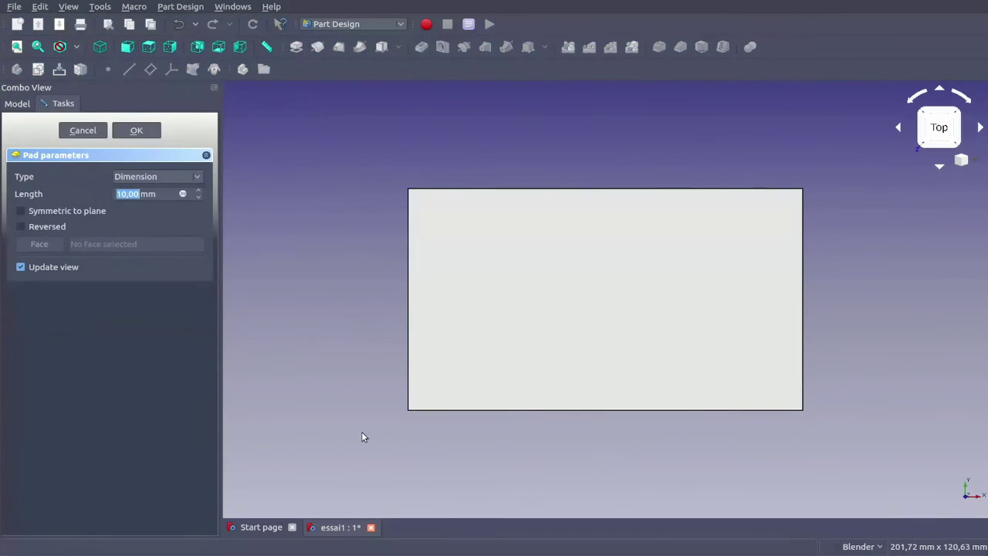
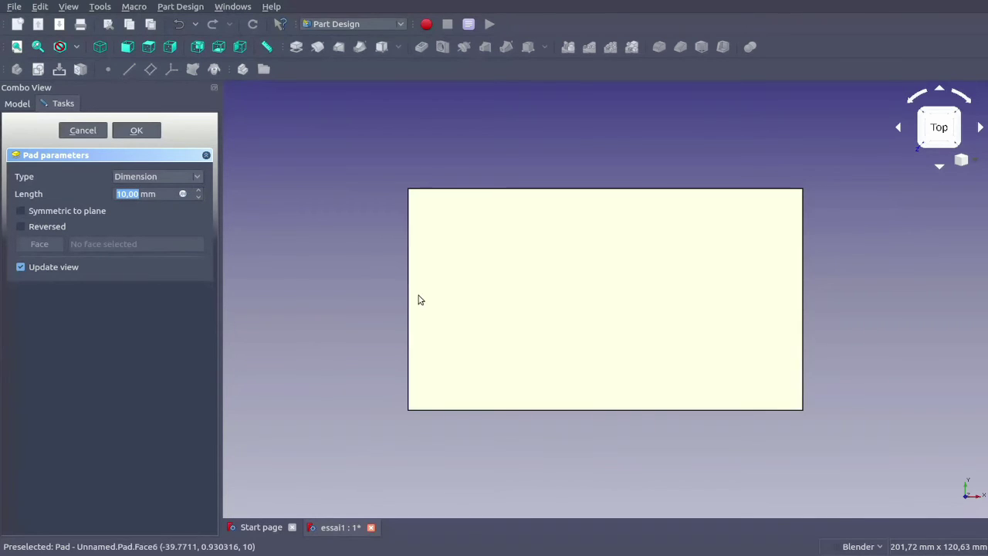
# Inspect the pad in 3D and try its Symmetric and Reversed extrusion options
pyautogui.moveTo(430, 450)
pyautogui.mouseDown(button='middle')
pyautogui.moveTo(491, 356)
pyautogui.moveTo(475, 381)
pyautogui.mouseUp(button='middle')
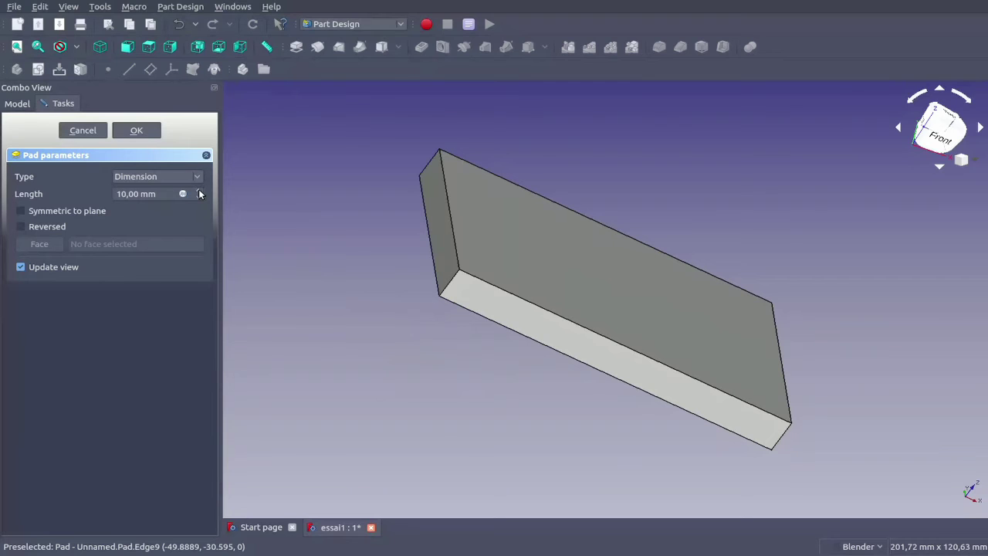
pyautogui.scroll(2, 199, 194)
pyautogui.scroll(2, 198, 194)
pyautogui.scroll(1, 198, 194)
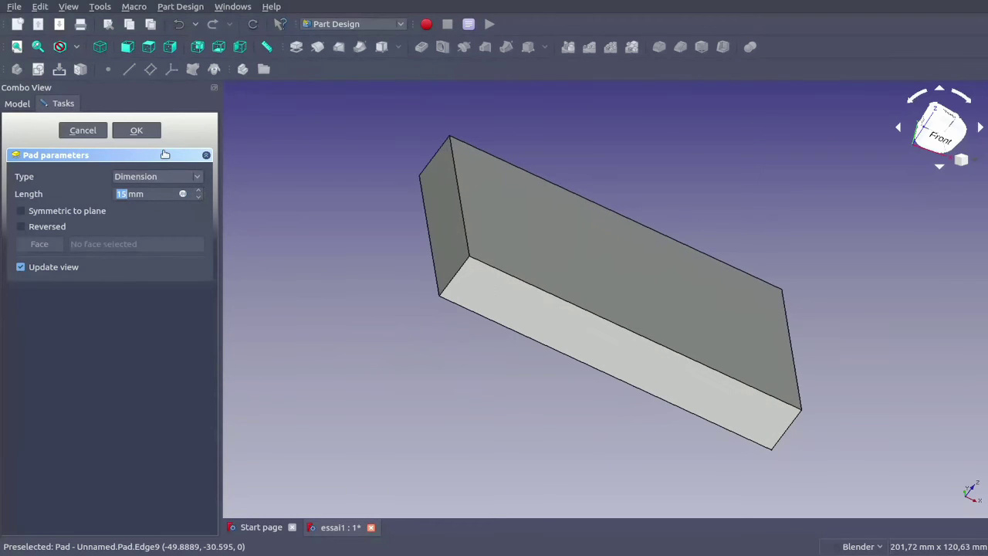
pyautogui.scroll(-1, 200, 196)
pyautogui.scroll(-2, 199, 196)
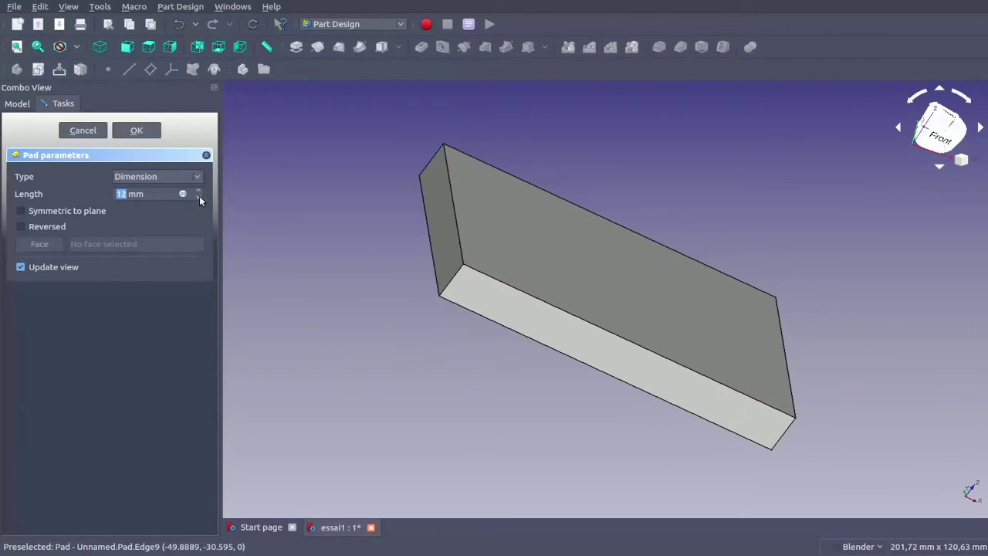
pyautogui.click(21, 211)
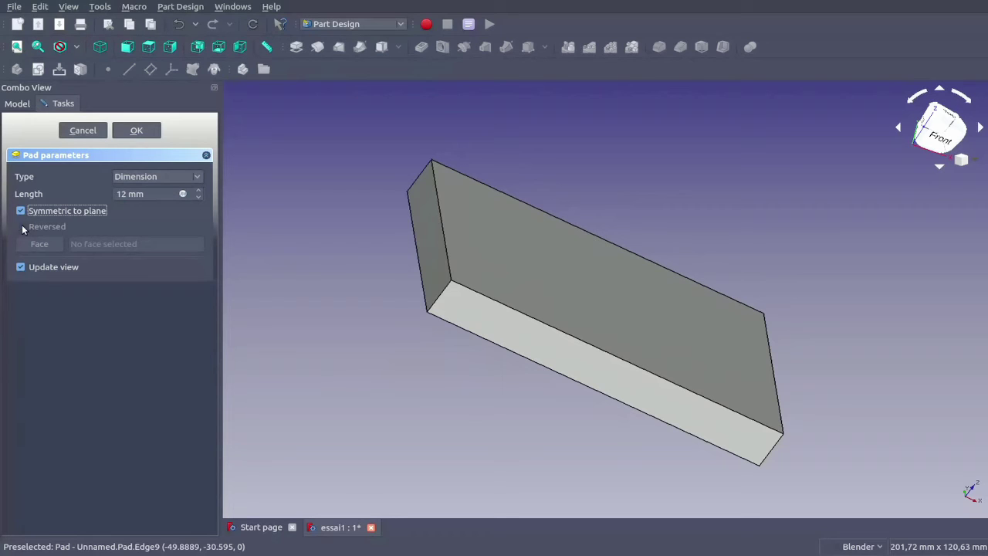
pyautogui.click(21, 212)
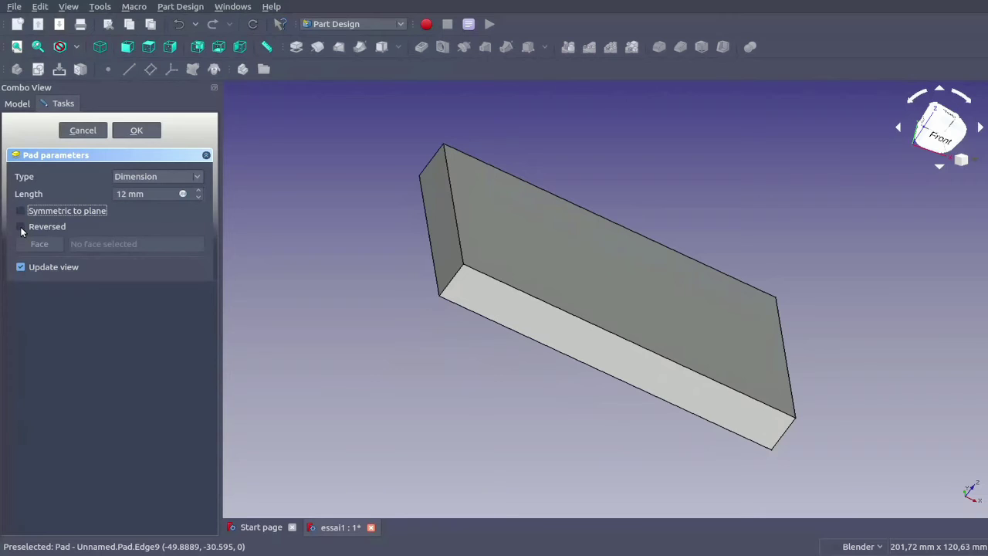
pyautogui.click(21, 227)
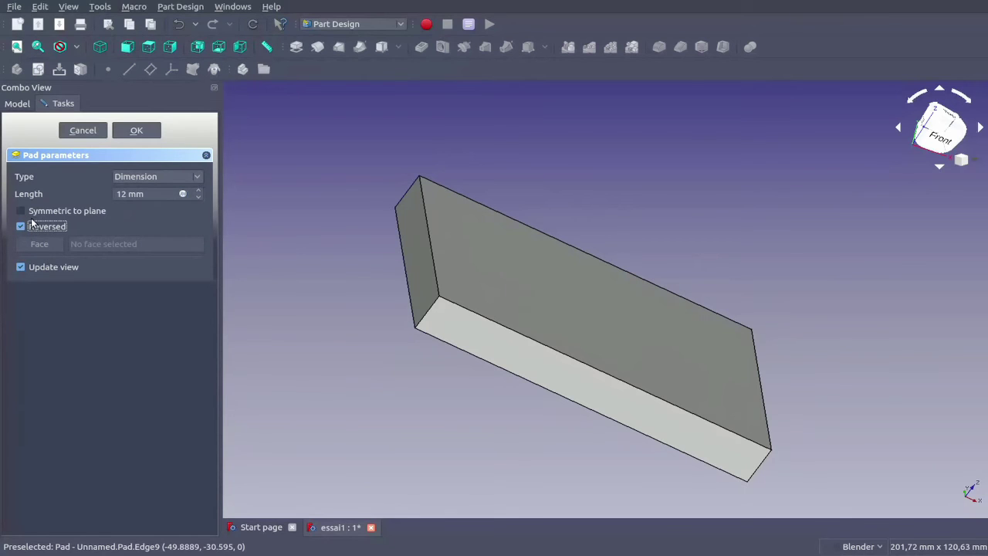
# Settle on a 12 mm pad symmetric to the sketch plane and accept it
pyautogui.click(20, 211)
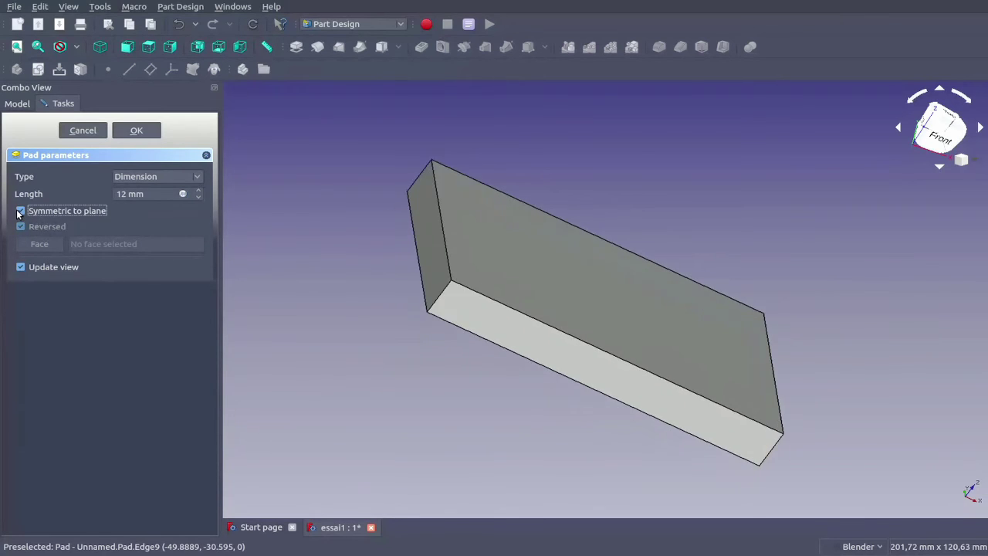
pyautogui.click(20, 212)
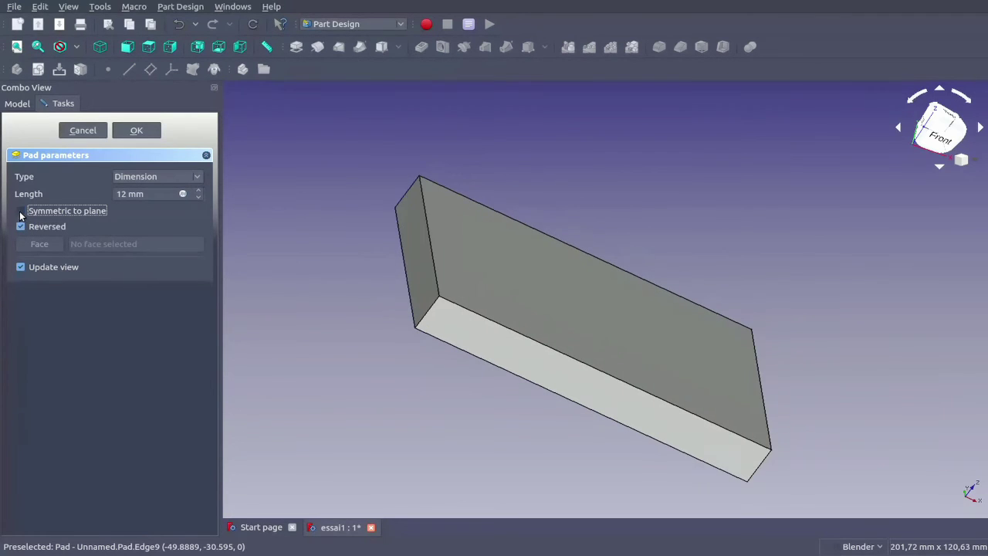
pyautogui.click(21, 229)
pyautogui.click(21, 228)
pyautogui.click(20, 212)
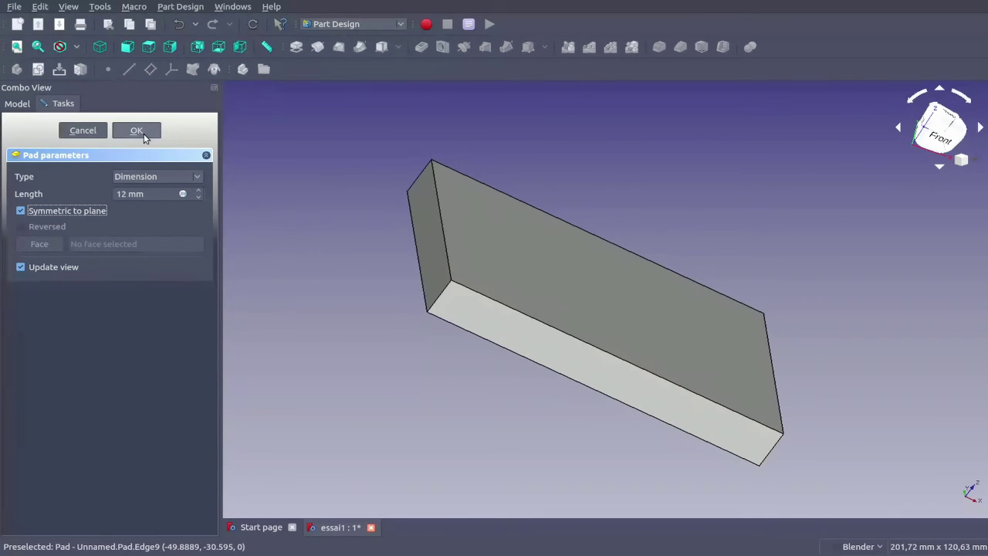
pyautogui.click(143, 136)
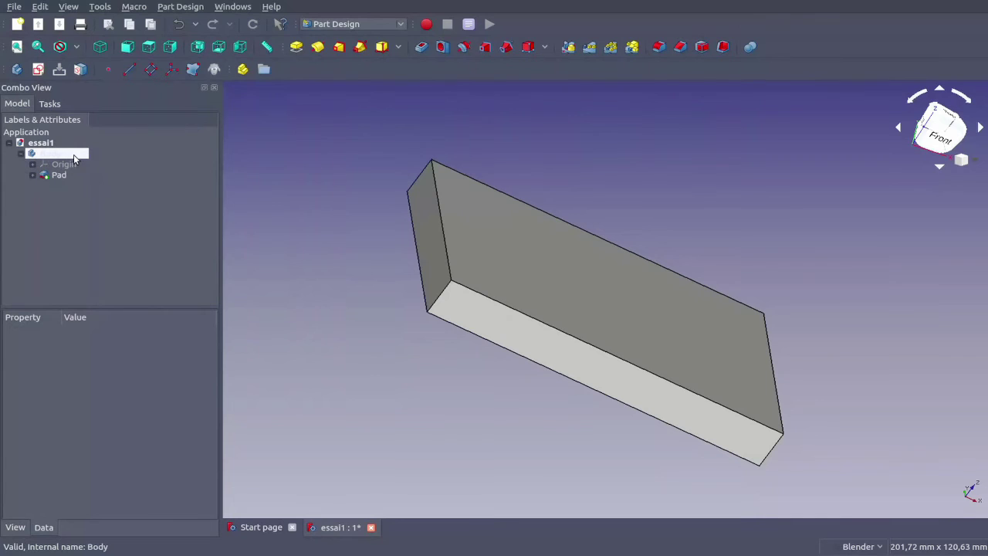
# Expand the Pad in the model tree to show its Sketch
pyautogui.click(32, 164)
pyautogui.click(33, 164)
pyautogui.click(32, 176)
# Re-accept the Pad parameters unchanged and select Sketch to show its properties
pyautogui.doubleClick(59, 177)
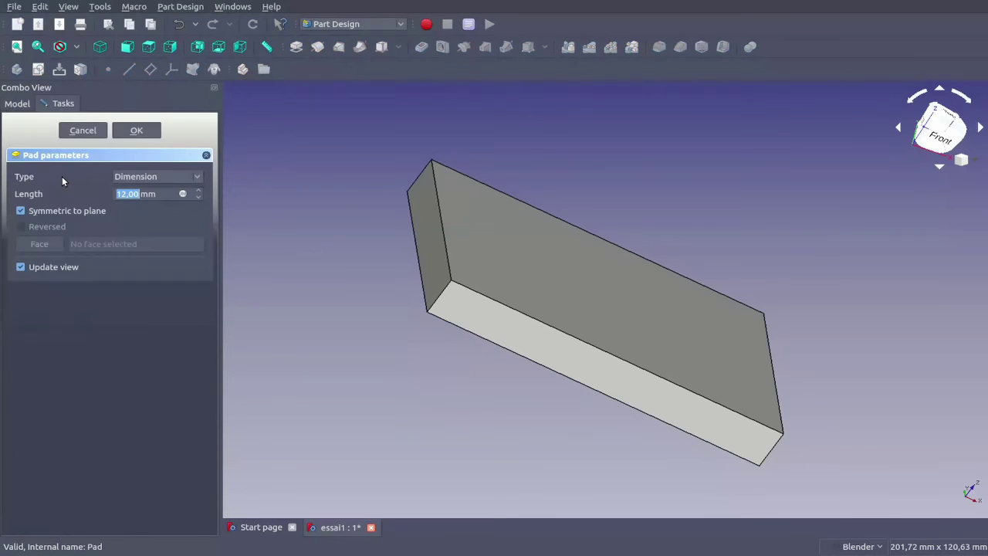
pyautogui.click(147, 134)
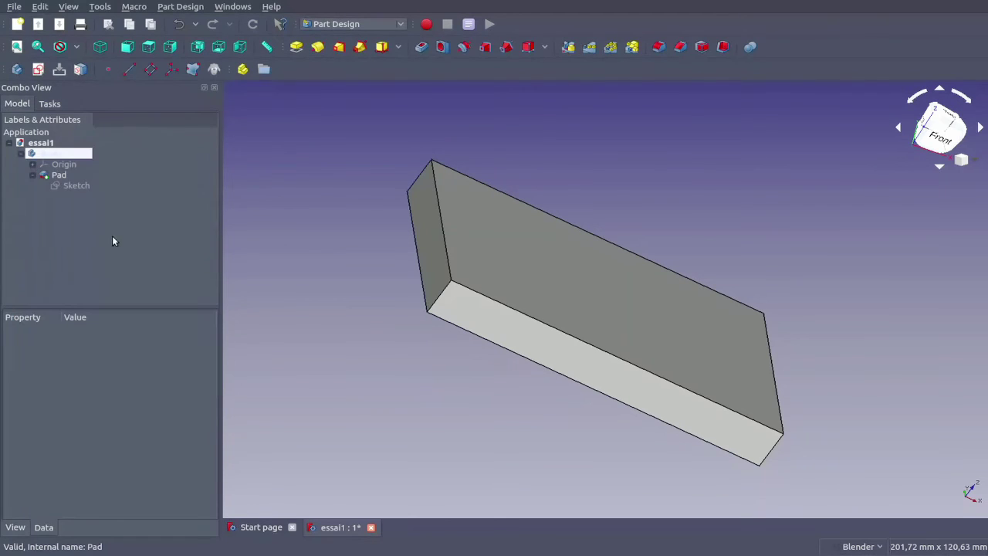
pyautogui.click(72, 187)
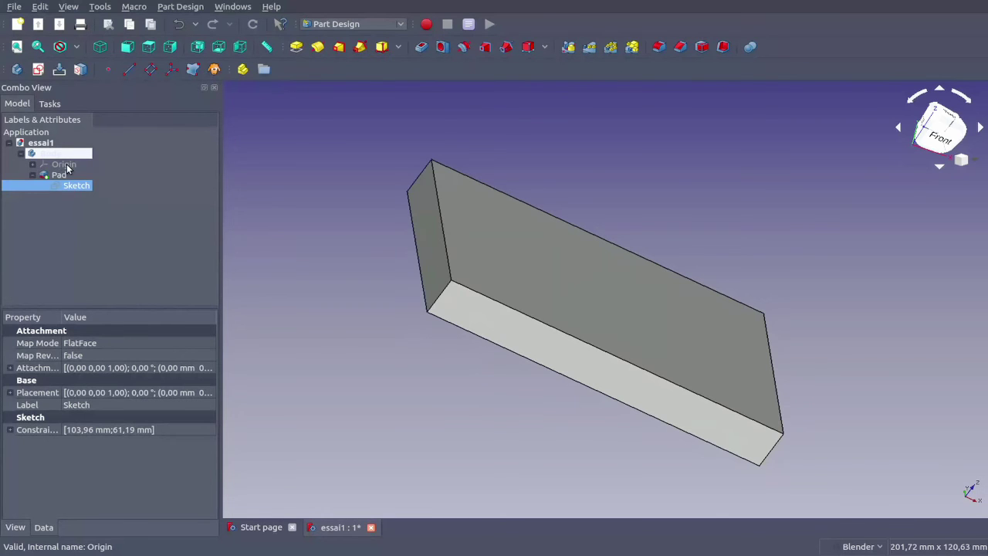
# Change the rectangle's 61,19 mm height constraint to 60 mm and close the sketch
pyautogui.doubleClick(74, 186)
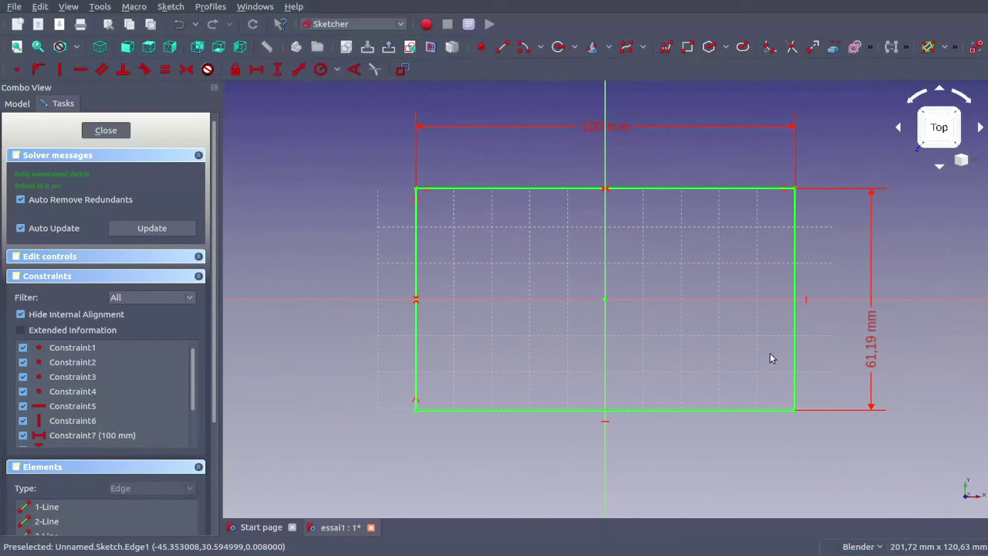
pyautogui.click(872, 359)
pyautogui.click(872, 359)
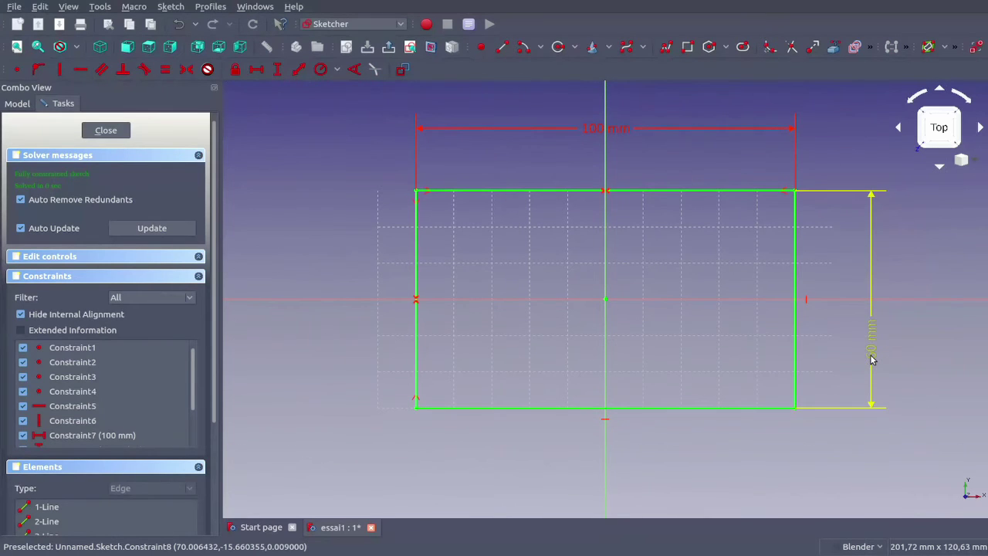
pyautogui.click(106, 131)
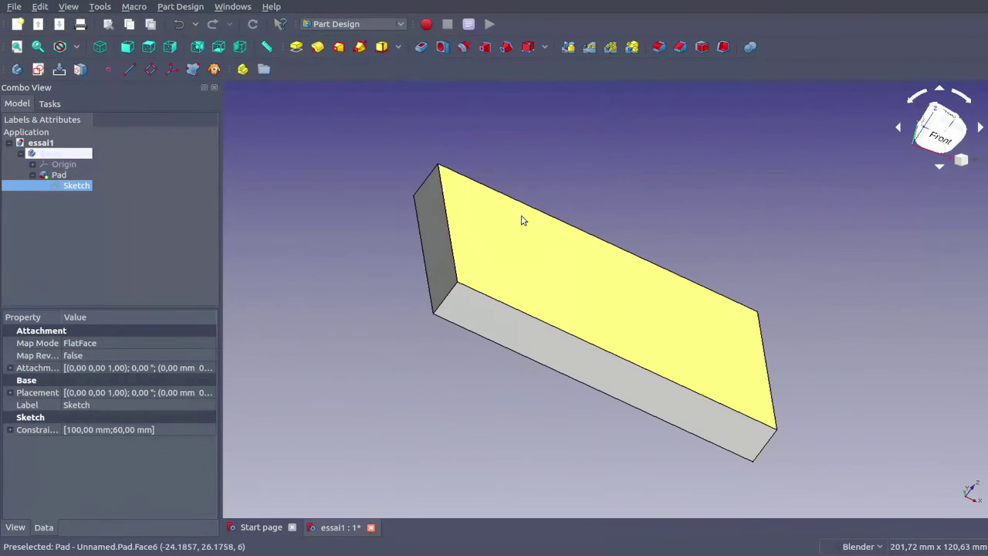
# Set the Pad length to 10 mm and confirm
pyautogui.doubleClick(54, 175)
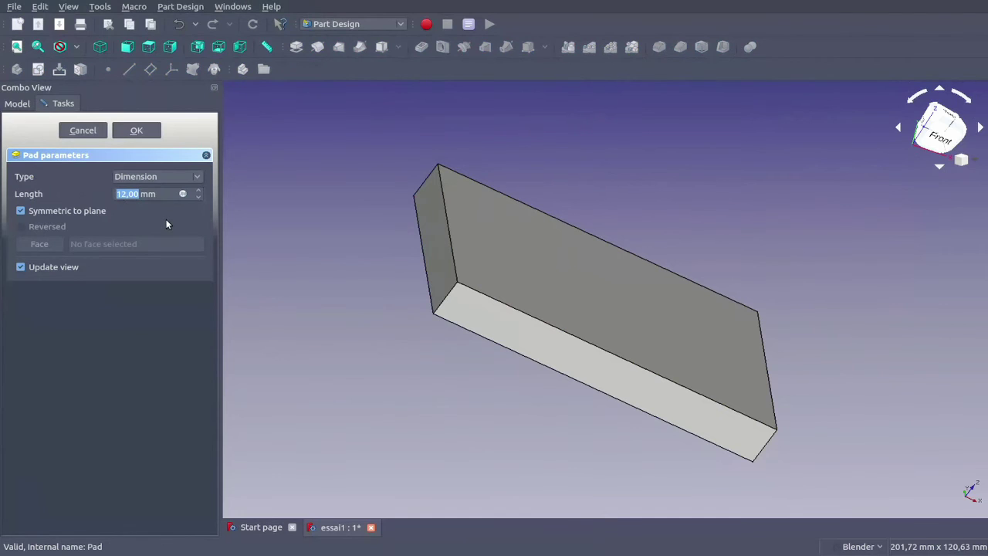
pyautogui.write('10')
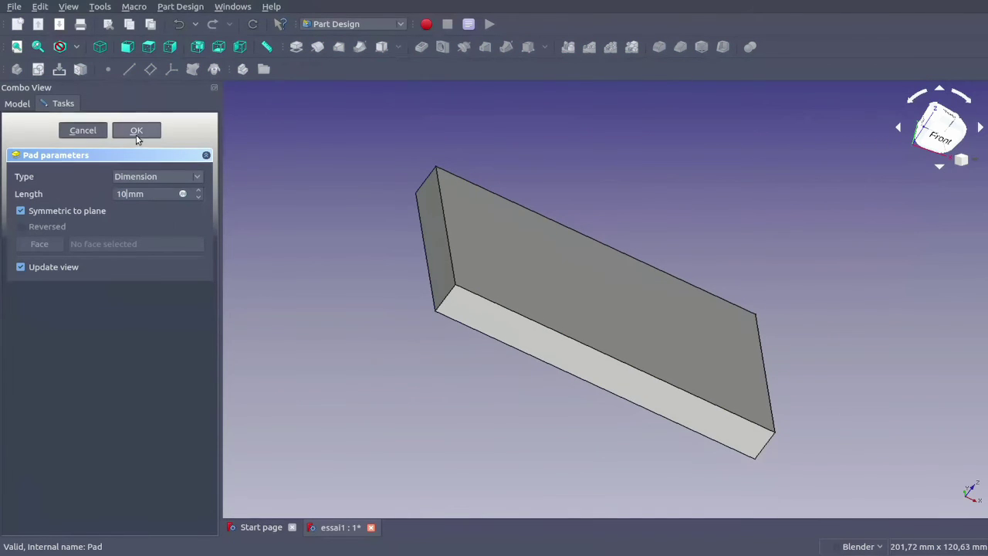
pyautogui.click(136, 131)
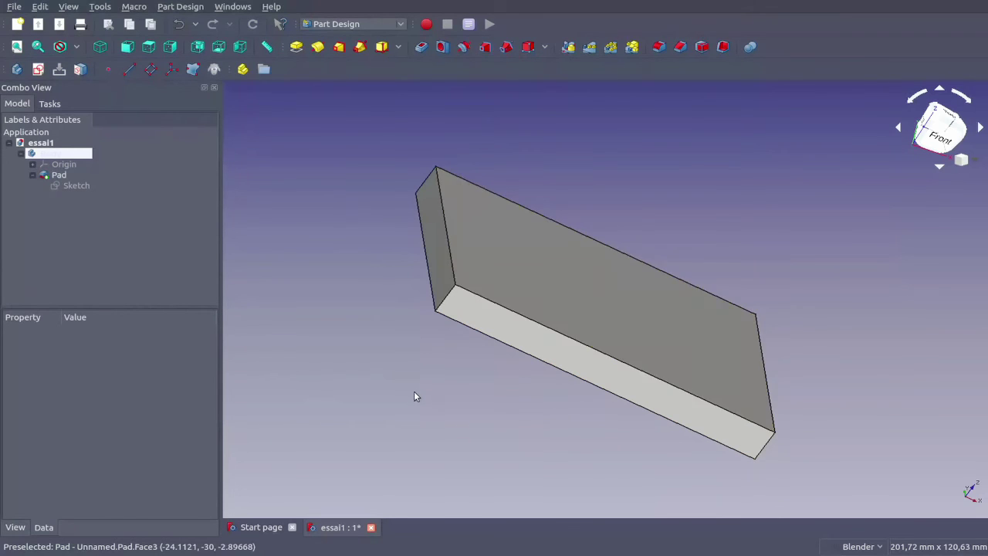
# Attach a datum plane flat to the plate's top face with Plane face attachment
pyautogui.click(559, 297)
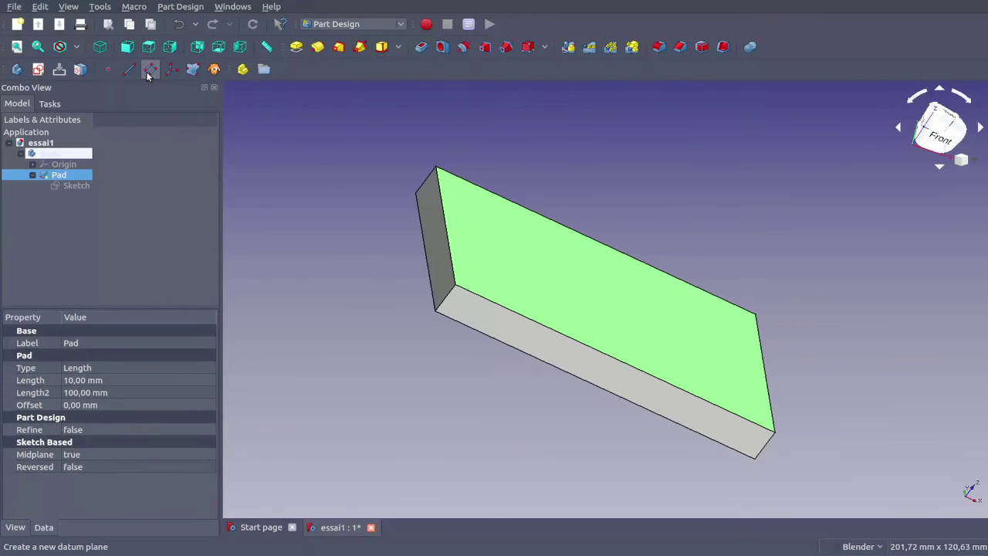
pyautogui.click(149, 71)
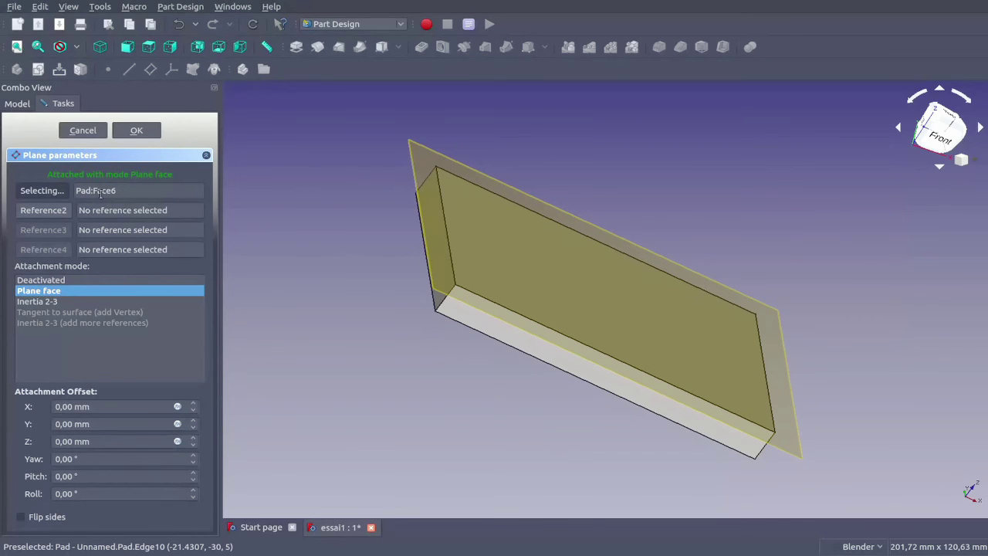
pyautogui.click(136, 131)
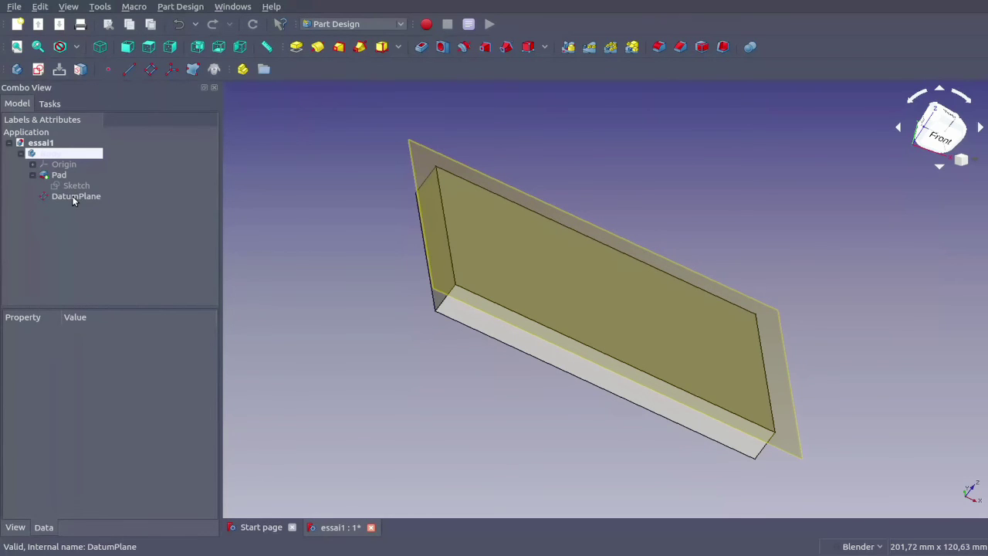
# Create the new sketch Sketch001 on the DatumPlane
pyautogui.click(72, 196)
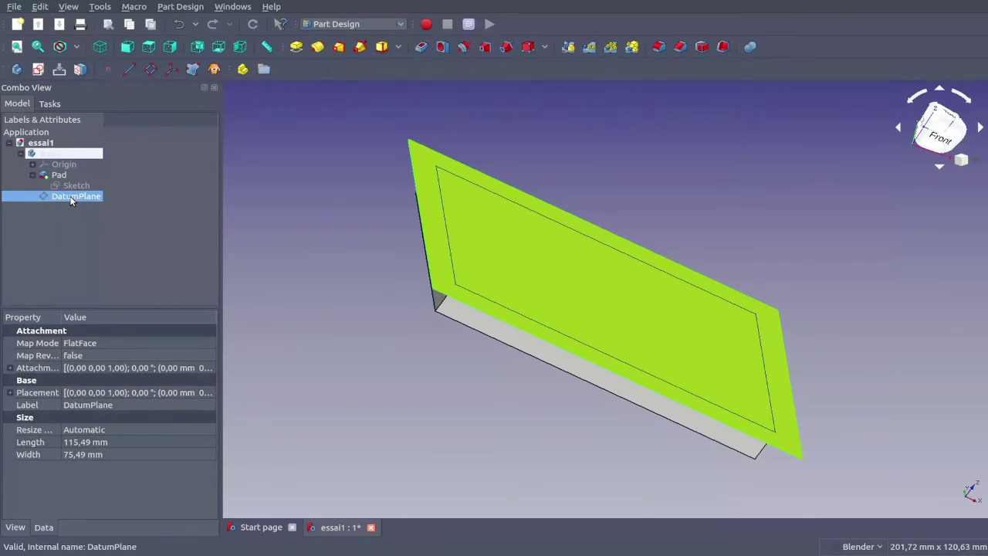
pyautogui.click(38, 69)
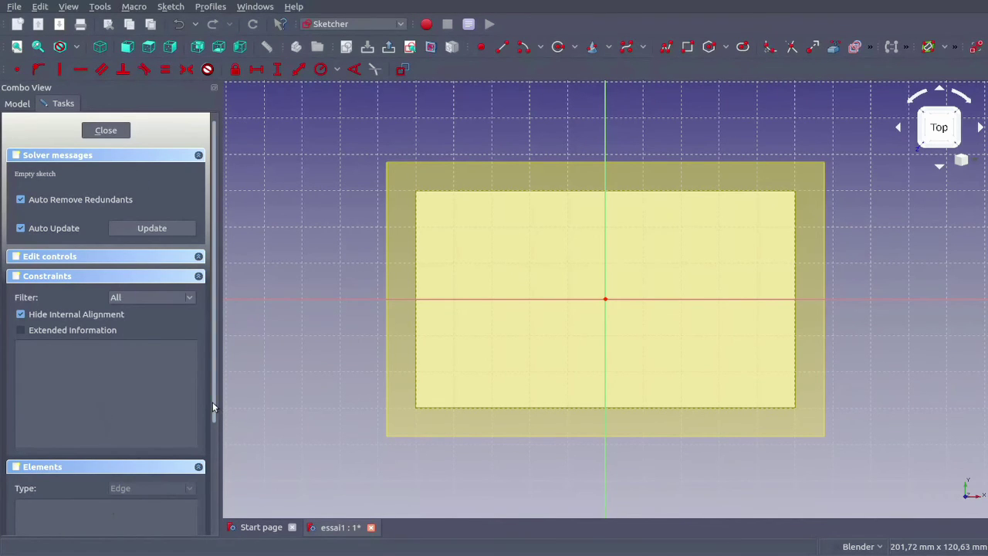
pyautogui.moveTo(220, 409)
pyautogui.mouseDown()
pyautogui.moveTo(219, 510)
pyautogui.moveTo(227, 349)
pyautogui.mouseUp()
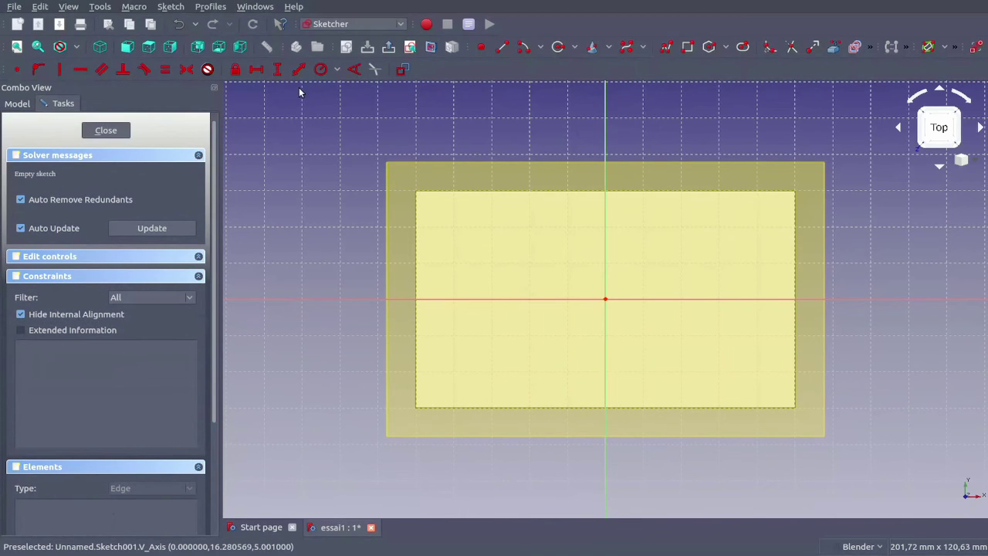
# Draw a circle and add a Coincident constraint between its centre and the sketch origin
pyautogui.click(560, 53)
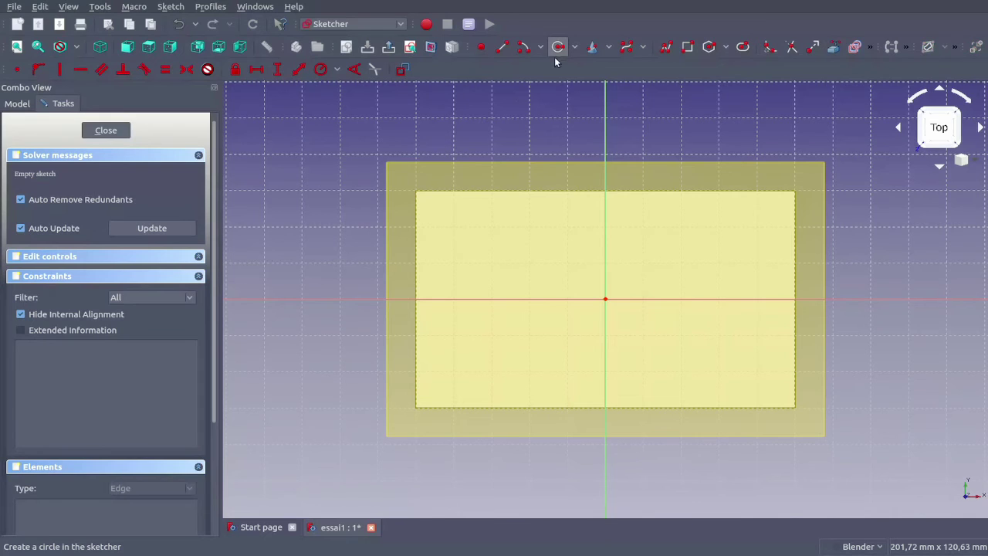
pyautogui.click(543, 252)
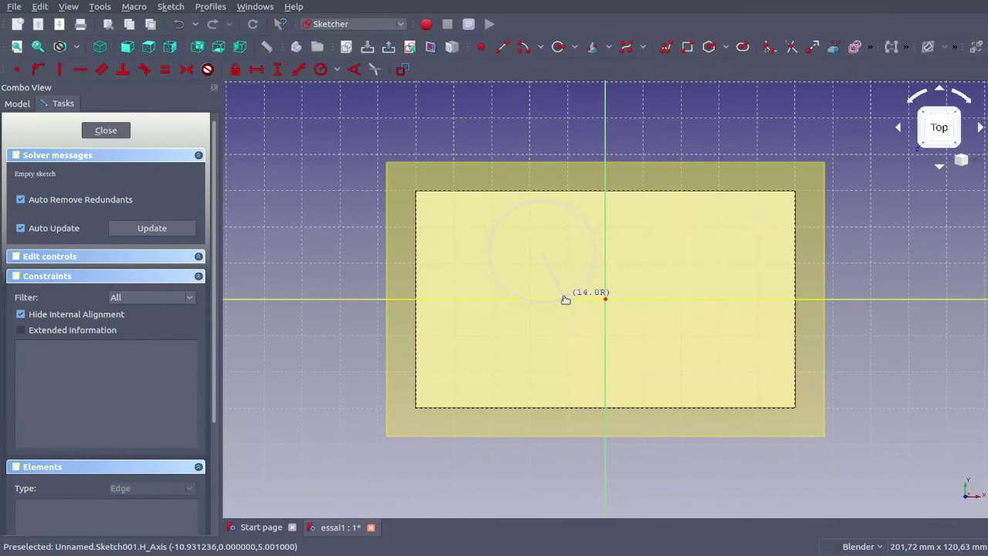
pyautogui.click(571, 302)
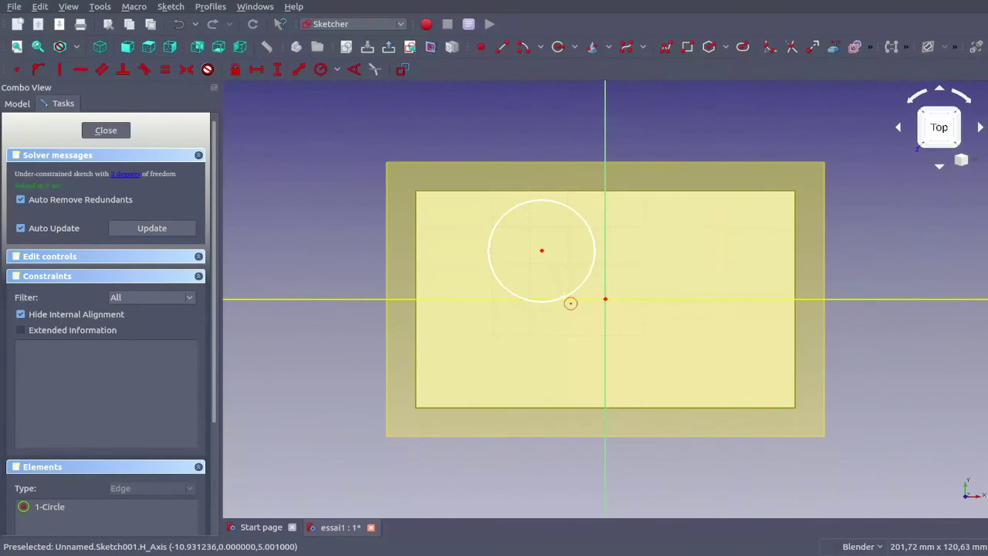
pyautogui.rightClick(283, 158)
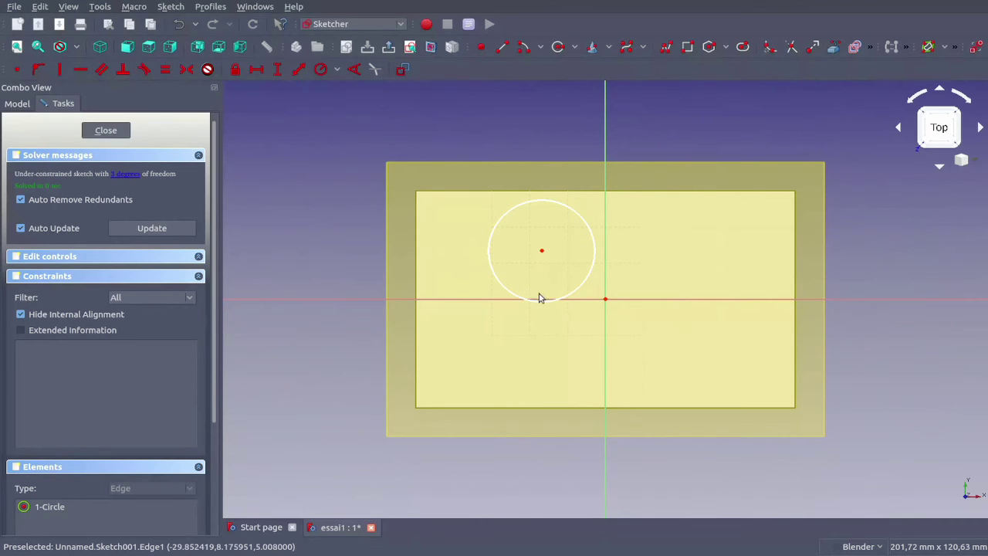
pyautogui.click(542, 252)
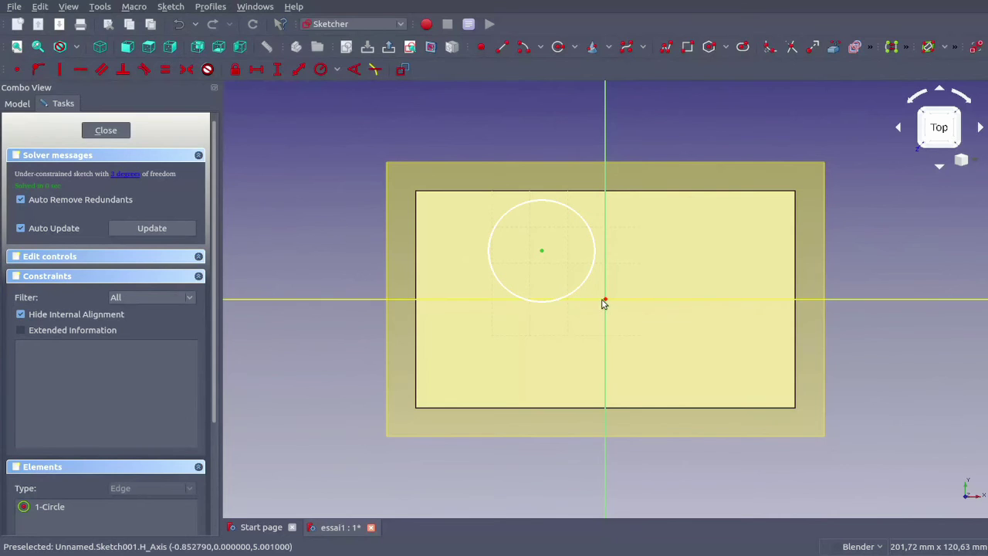
pyautogui.click(605, 300)
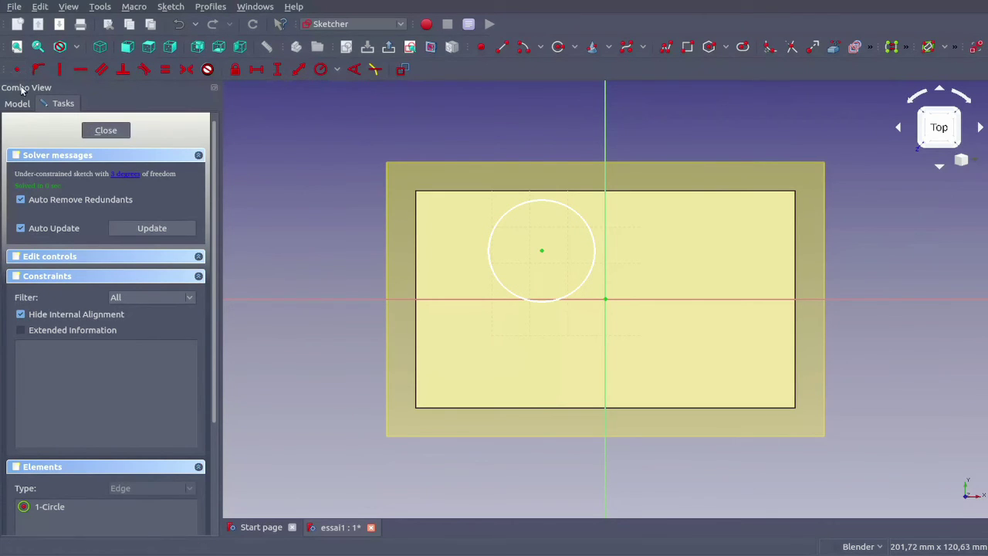
pyautogui.click(16, 71)
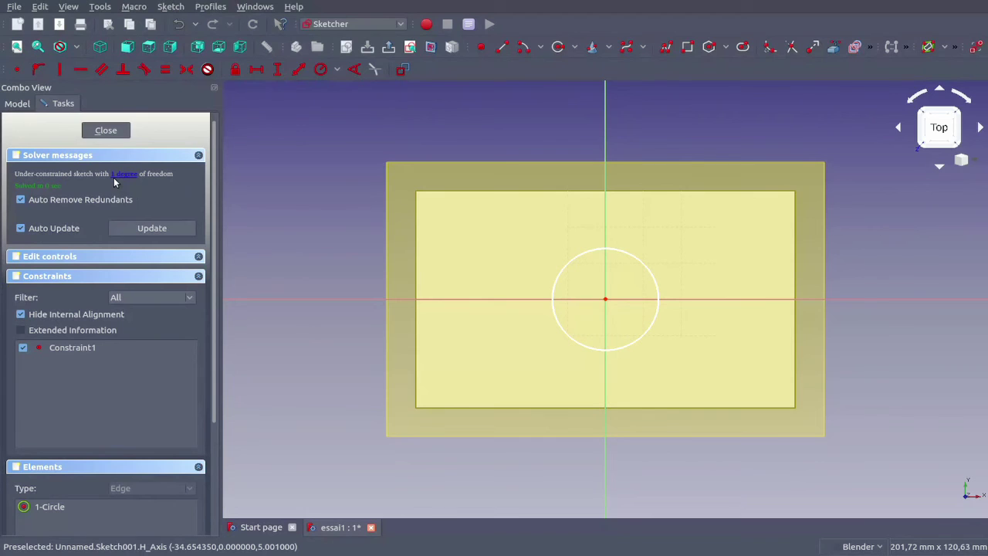
pyautogui.click(642, 341)
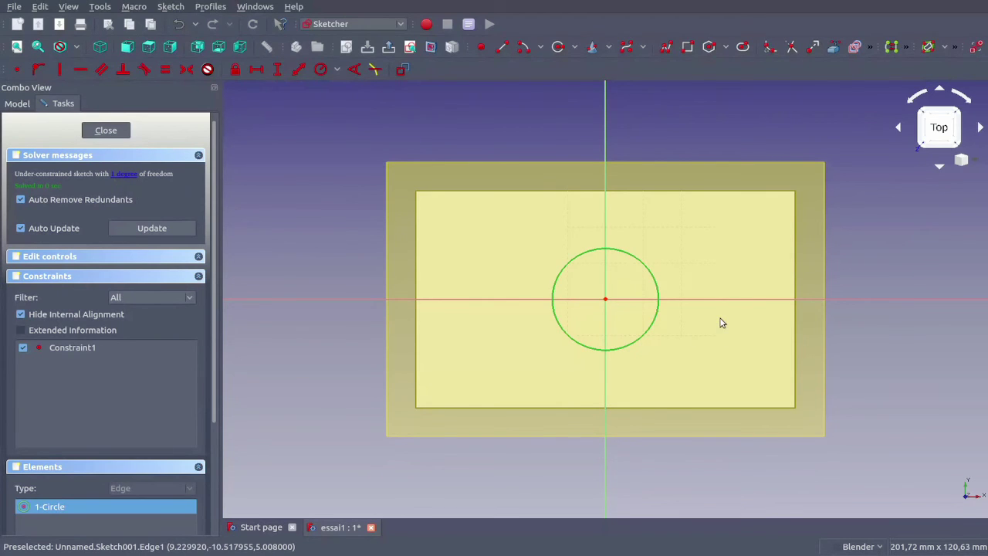
# Constrain the circle's radius to 15 mm and move its dimension label aside
pyautogui.click(317, 74)
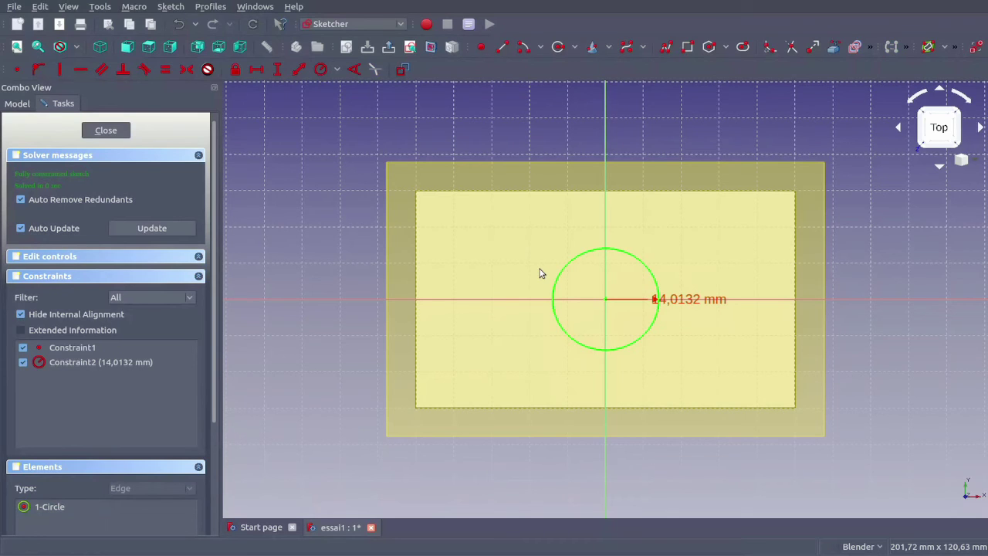
pyautogui.press('Return')
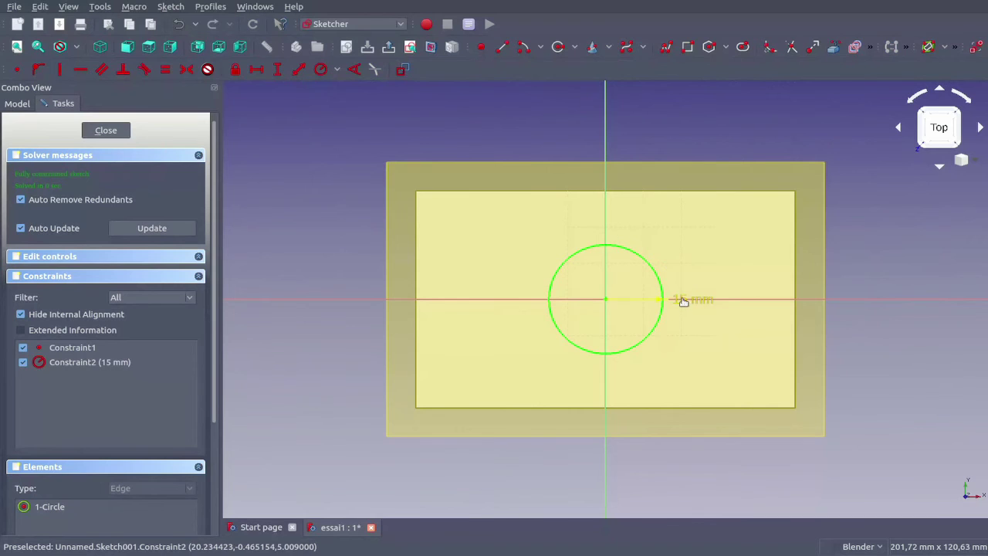
pyautogui.moveTo(684, 300); pyautogui.dragTo(678, 264)
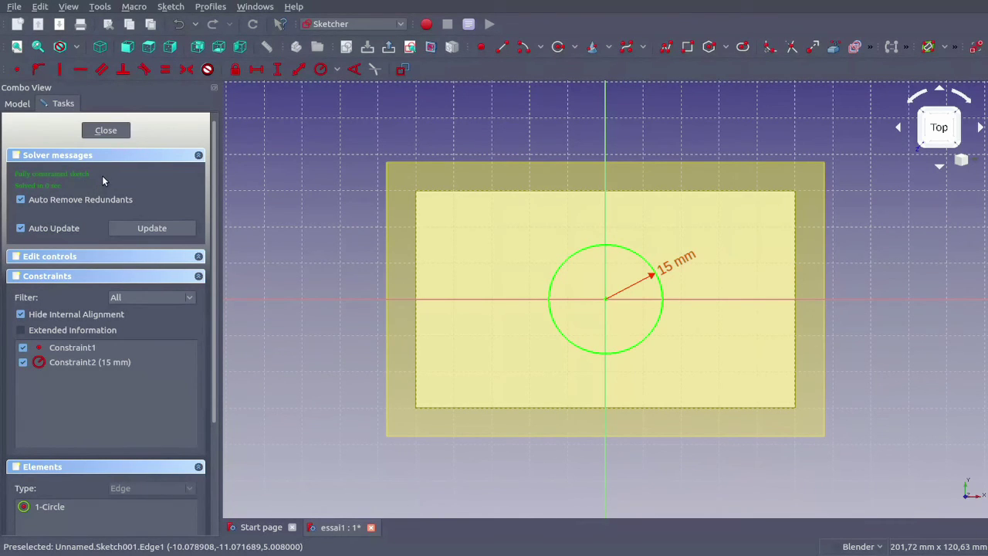
pyautogui.click(104, 131)
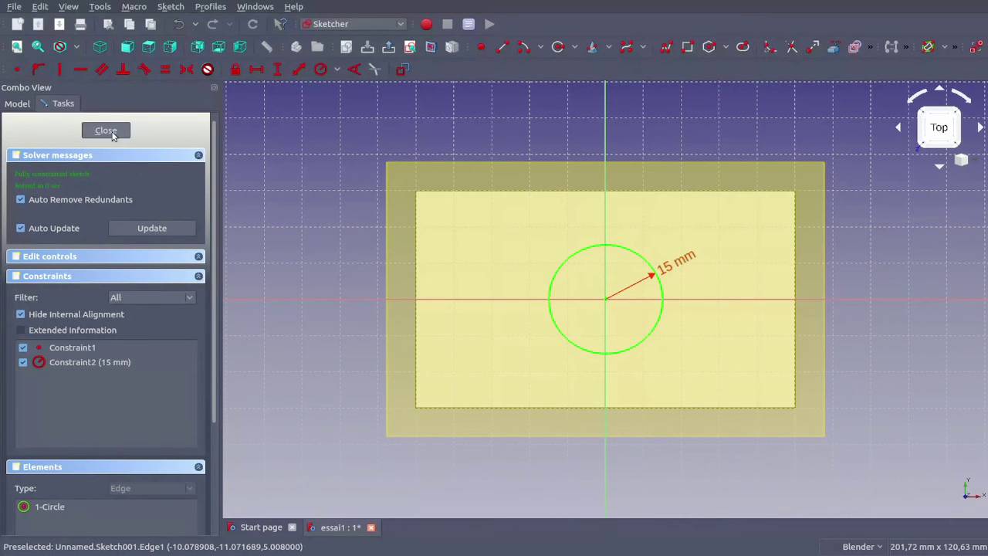
# Close Sketch001, leaving the 15 mm circle on the plate's top
pyautogui.click(105, 131)
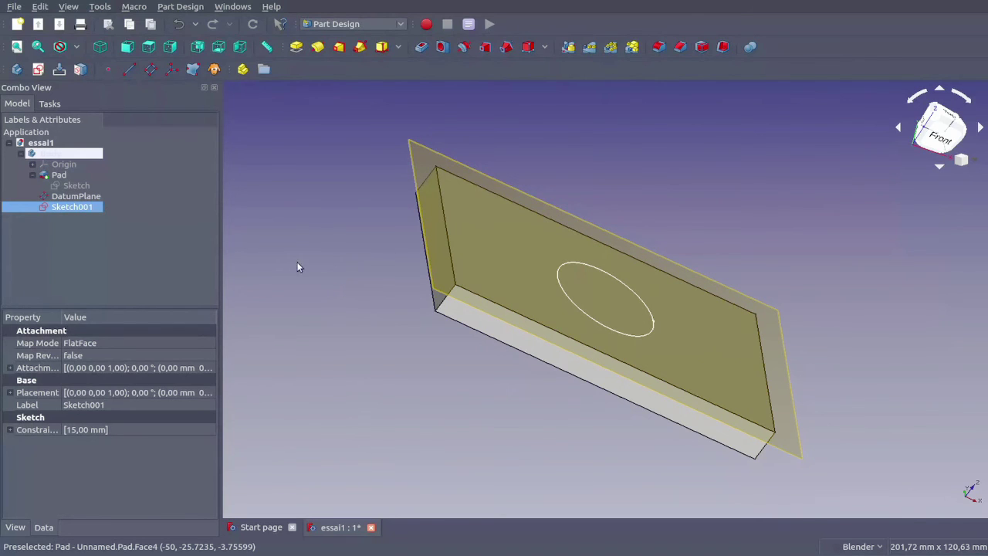
# Hide the DatumPlane with Space, then select Sketch001
pyautogui.click(90, 197)
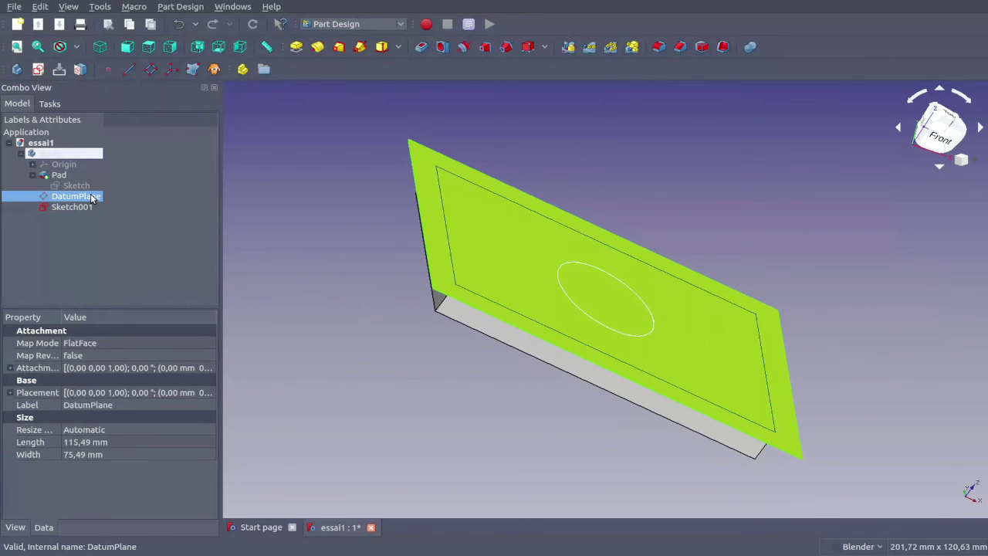
pyautogui.press('space')
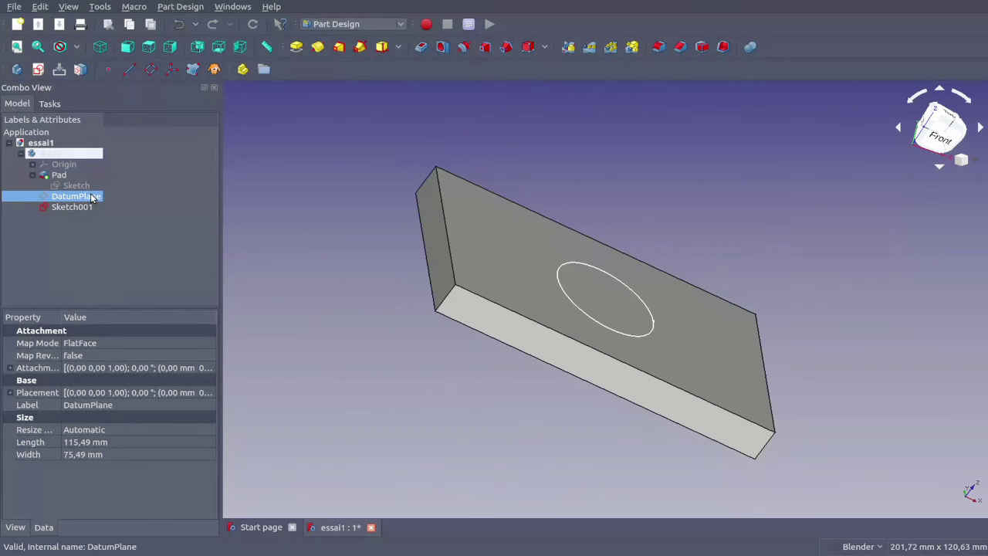
pyautogui.press('space')
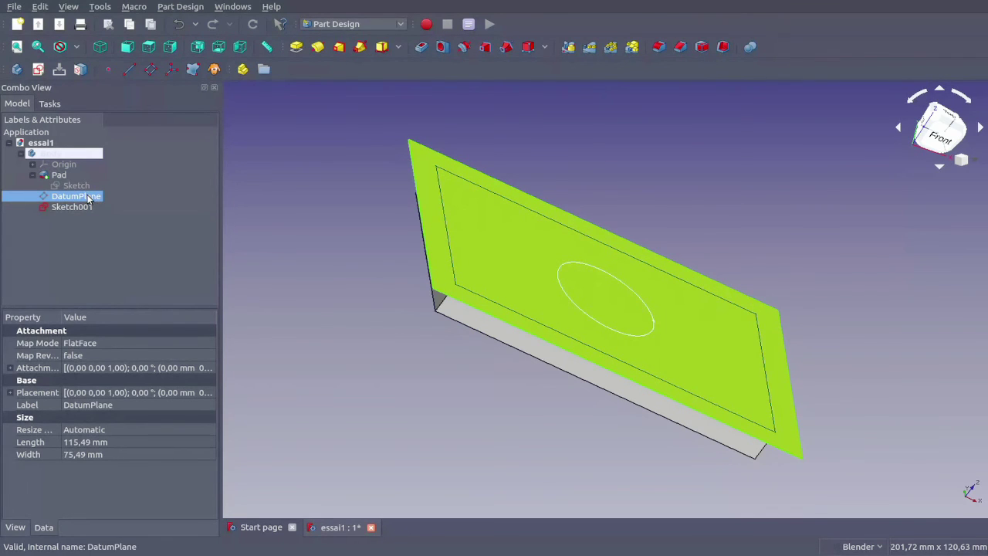
pyautogui.press('space')
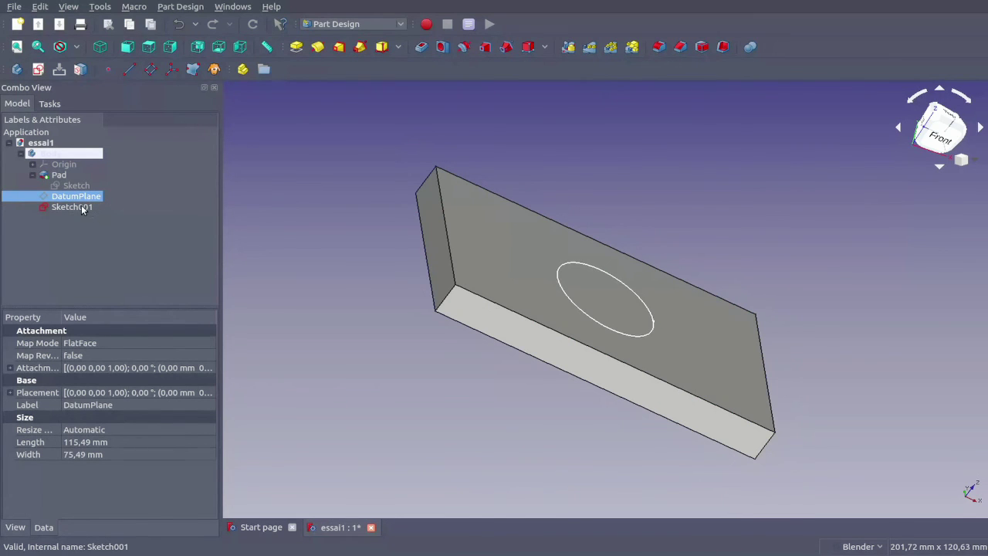
pyautogui.click(81, 206)
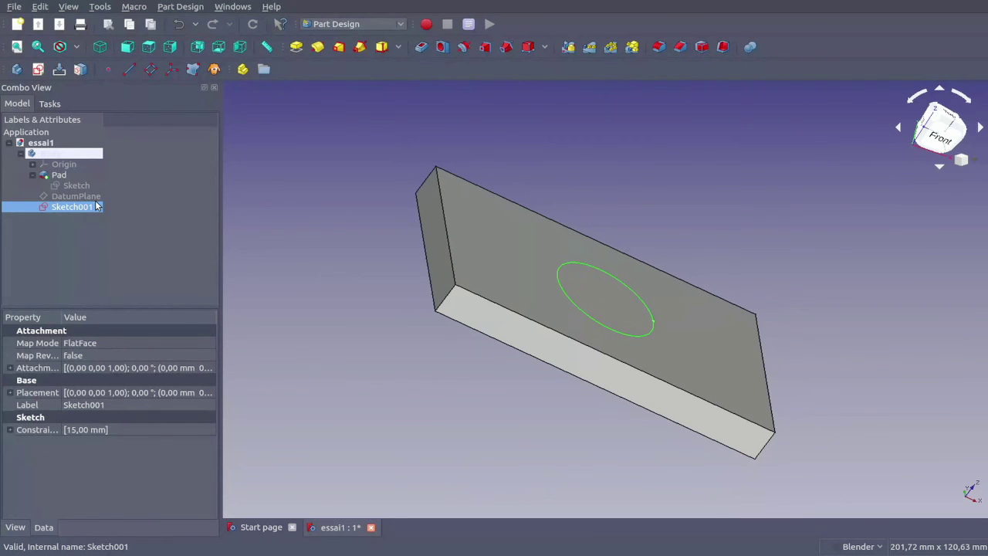
# Create a 5 mm one-sided Pocket from Sketch001, leaving Symmetric to plane and Reversed unchecked
pyautogui.click(425, 50)
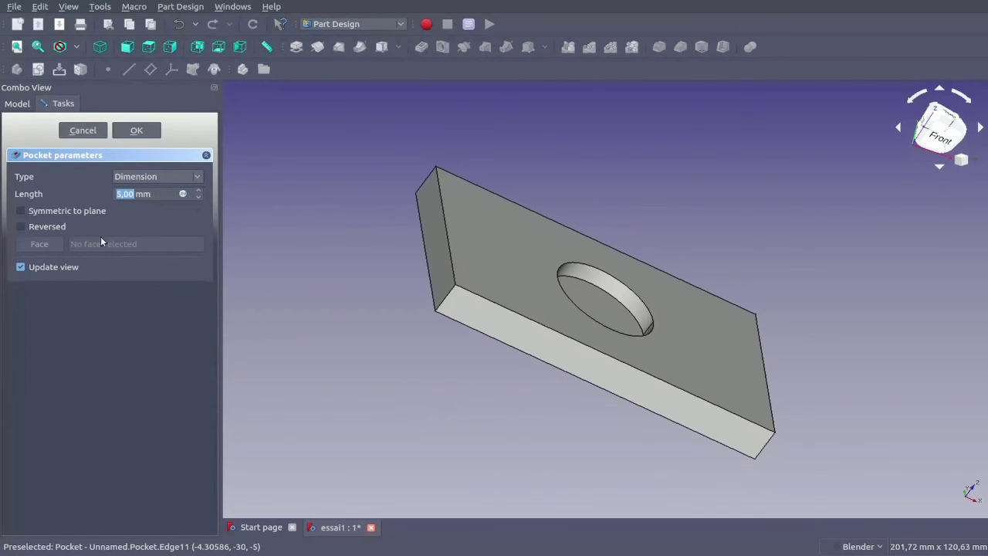
pyautogui.click(20, 213)
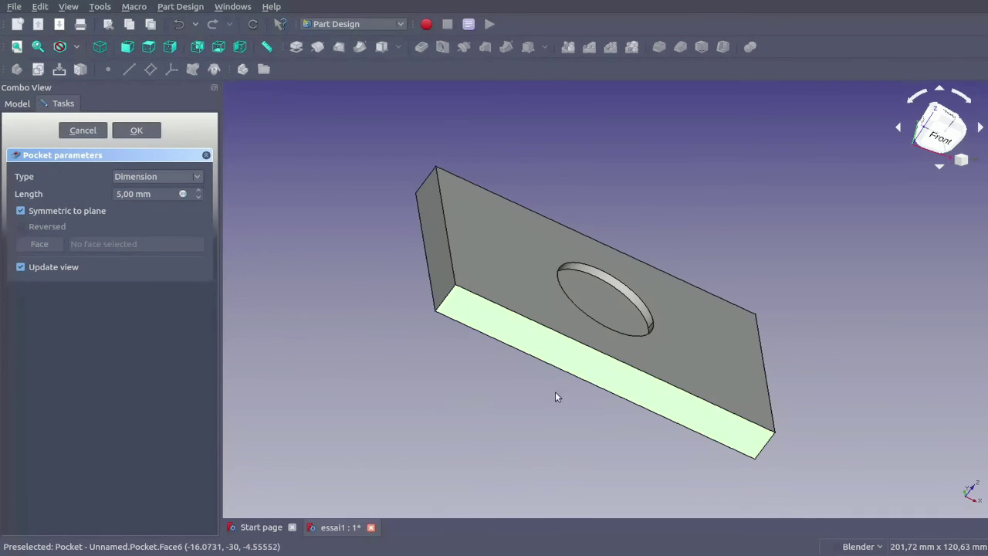
pyautogui.moveTo(555, 396); pyautogui.dragTo(557, 397, button='middle')
pyautogui.moveTo(478, 432)
pyautogui.mouseDown(button='middle')
pyautogui.moveTo(599, 338)
pyautogui.moveTo(512, 440)
pyautogui.moveTo(452, 456)
pyautogui.mouseUp(button='middle')
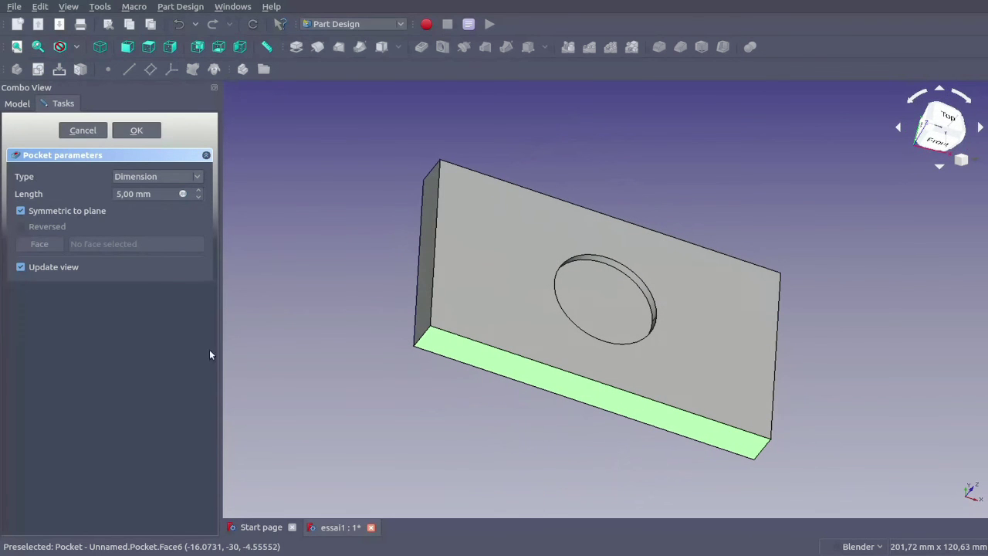
pyautogui.click(35, 213)
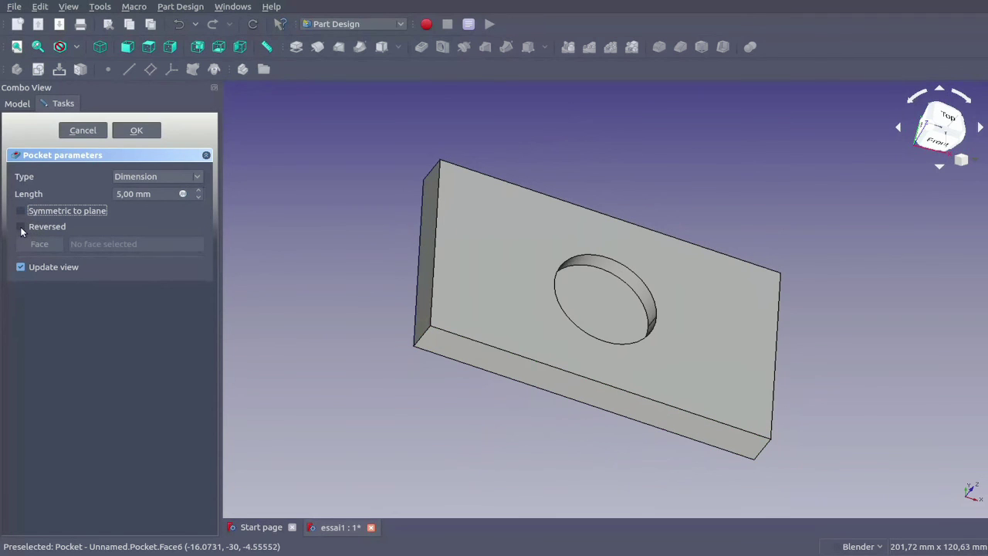
pyautogui.click(21, 227)
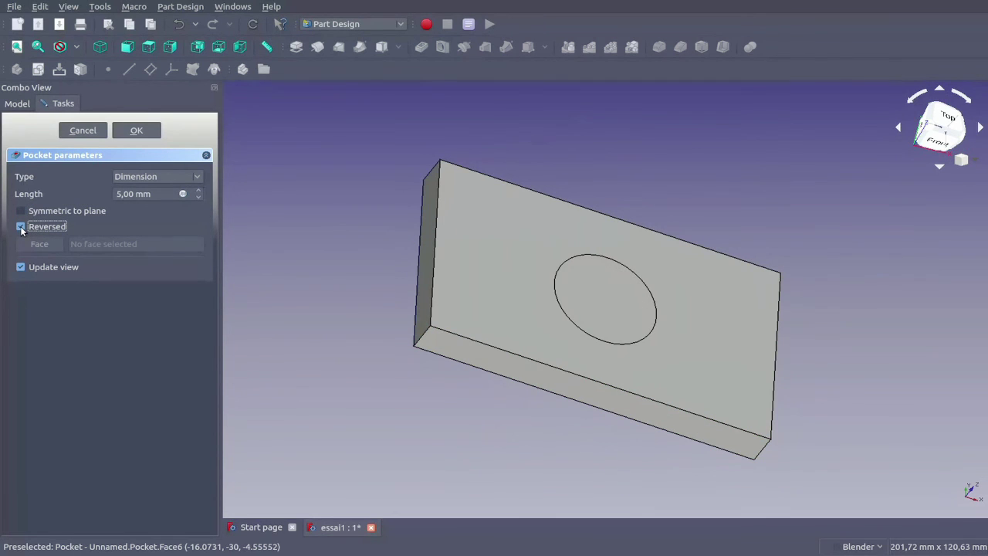
pyautogui.click(21, 227)
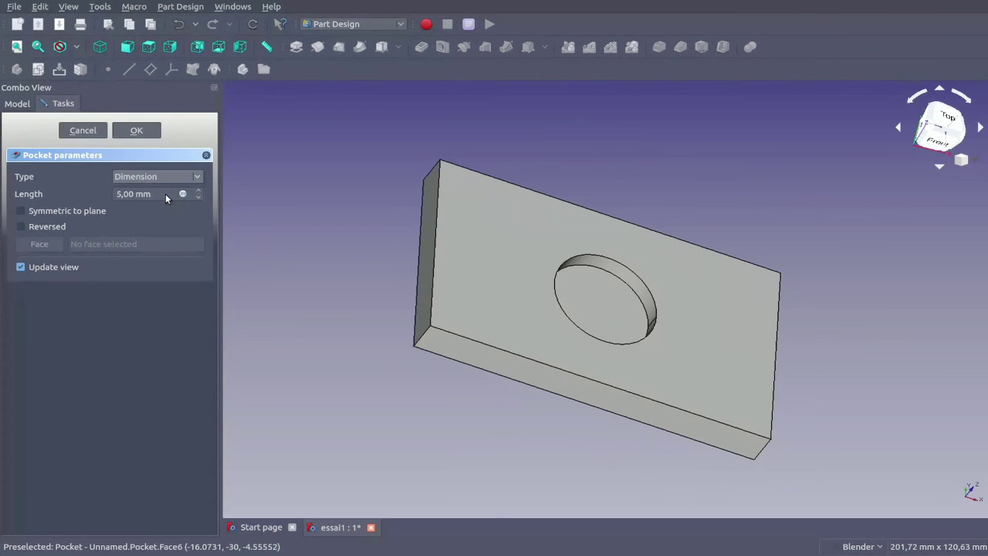
# Set the Pocket type to Through all and confirm the circular hole through the plate
pyautogui.click(170, 244)
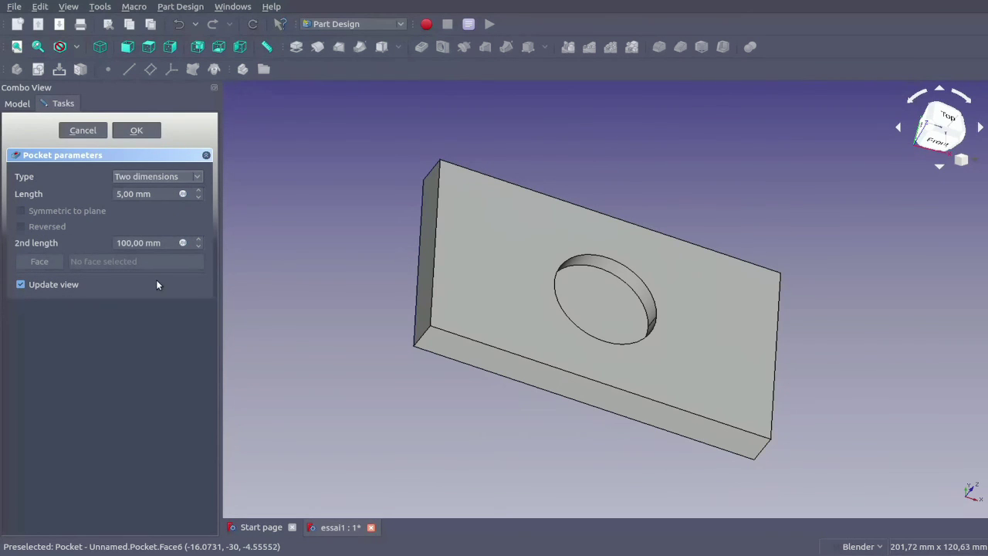
pyautogui.moveTo(548, 464)
pyautogui.mouseDown(button='middle')
pyautogui.moveTo(646, 331)
pyautogui.moveTo(509, 453)
pyautogui.moveTo(520, 408)
pyautogui.moveTo(505, 433)
pyautogui.mouseUp(button='middle')
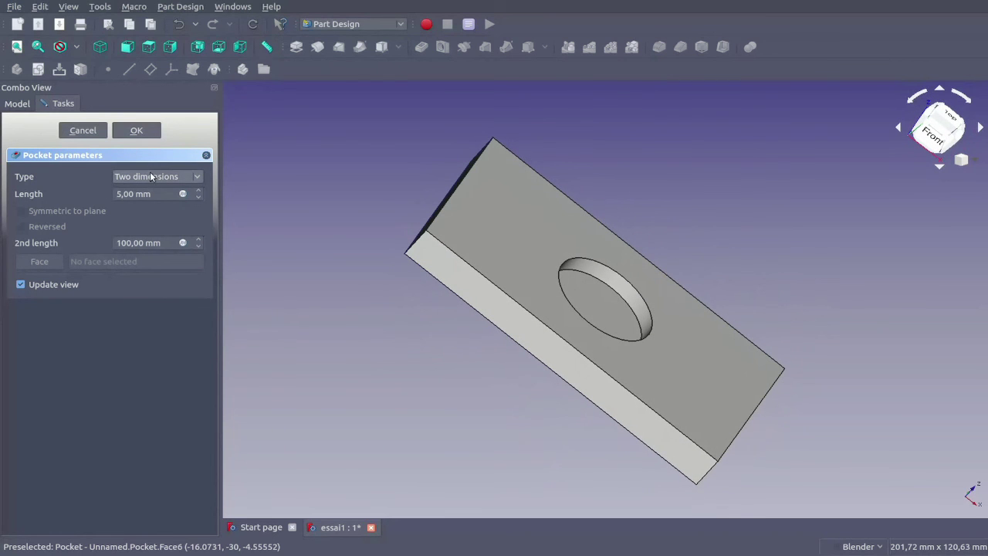
pyautogui.scroll(3, 185, 176)
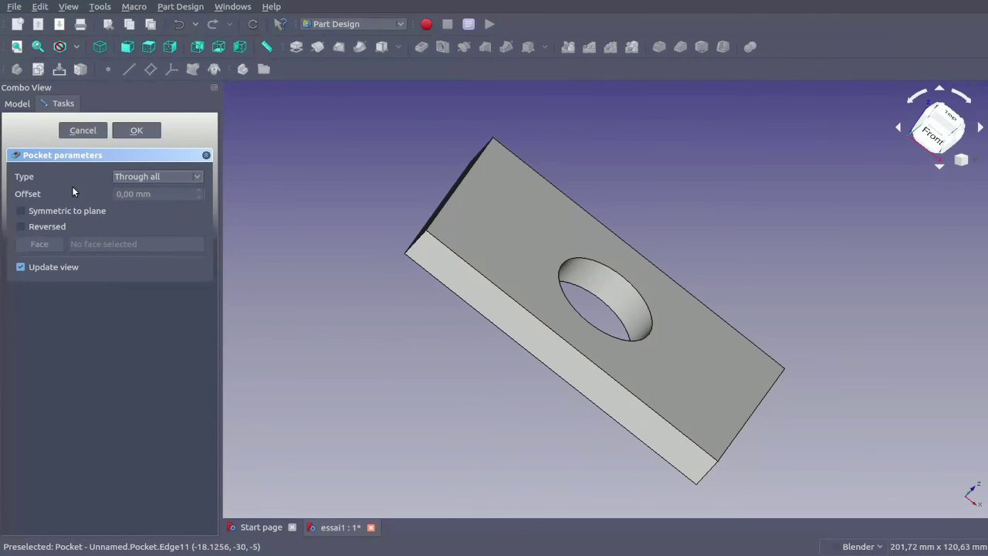
pyautogui.click(137, 131)
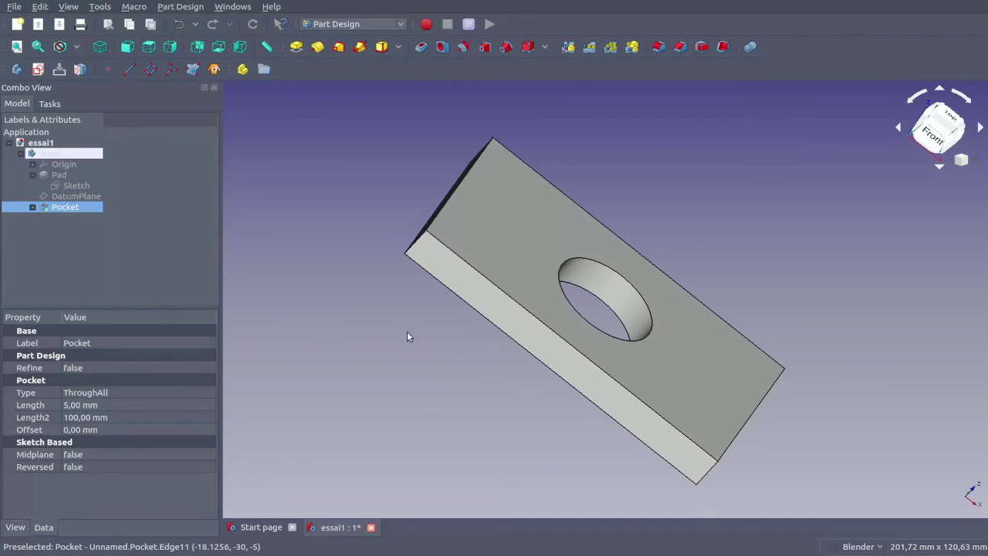
# Select the four vertical corner edges (Edge5, Edge1, Edge8, Edge2) and apply Fillet to them
pyautogui.click(395, 354)
pyautogui.moveTo(406, 360)
pyautogui.mouseDown(button='middle')
pyautogui.moveTo(465, 360)
pyautogui.moveTo(461, 297)
pyautogui.mouseUp(button='middle')
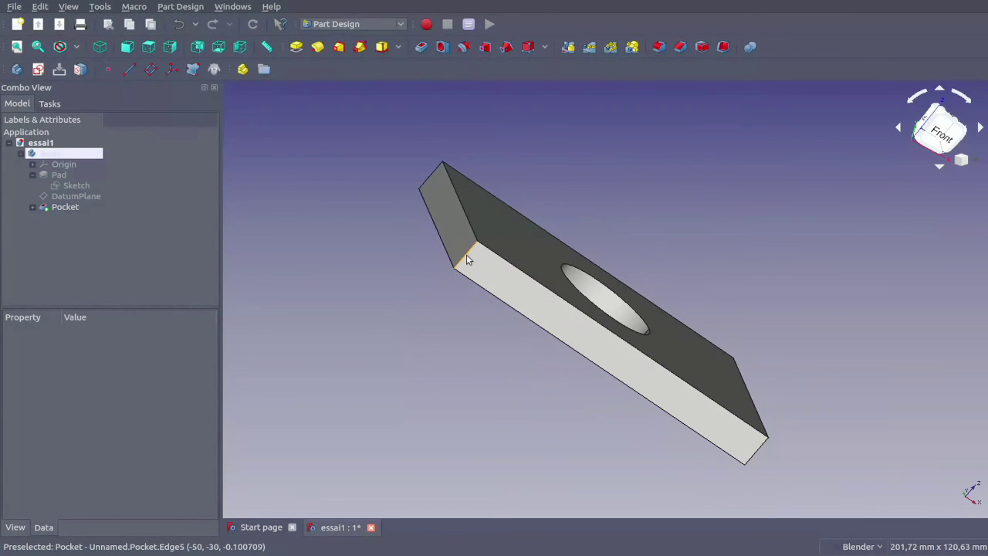
pyautogui.click(466, 256)
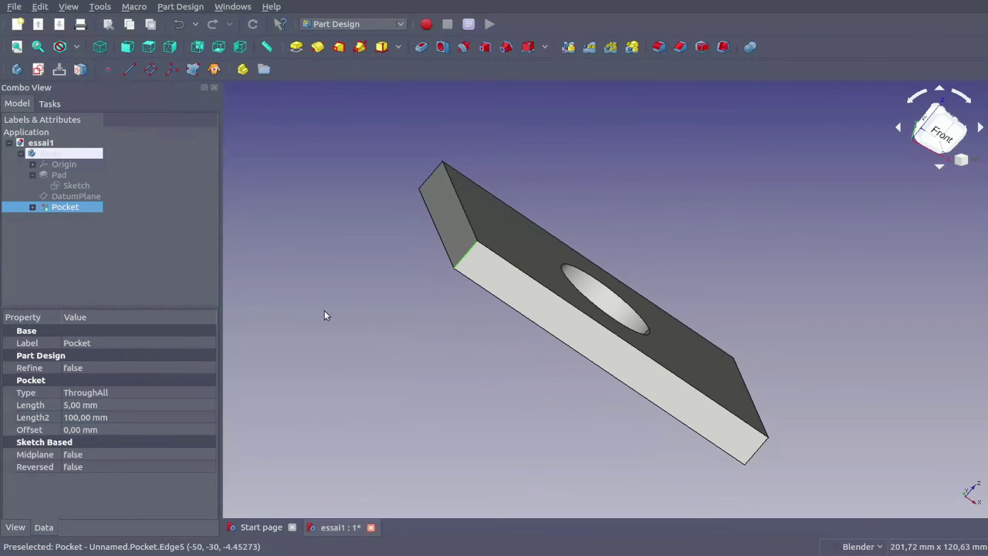
pyautogui.moveTo(335, 290); pyautogui.dragTo(434, 345, button='middle')
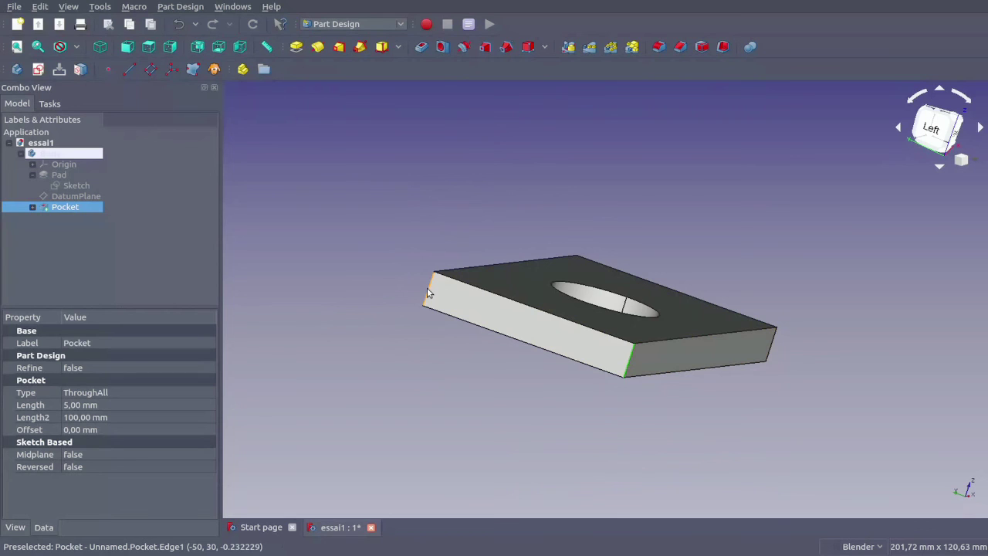
pyautogui.click(428, 293)
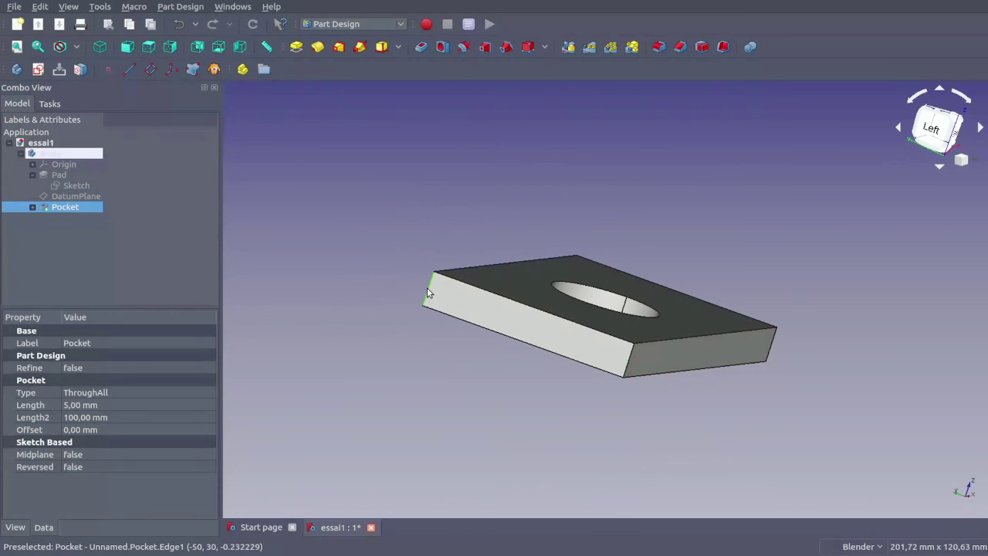
pyautogui.click(629, 363)
pyautogui.keyDown('ctrl'); pyautogui.click(429, 294); pyautogui.keyUp('ctrl')
pyautogui.moveTo(797, 426)
pyautogui.mouseDown(button='middle')
pyautogui.moveTo(681, 413)
pyautogui.moveTo(530, 342)
pyautogui.moveTo(445, 281)
pyautogui.mouseUp(button='middle')
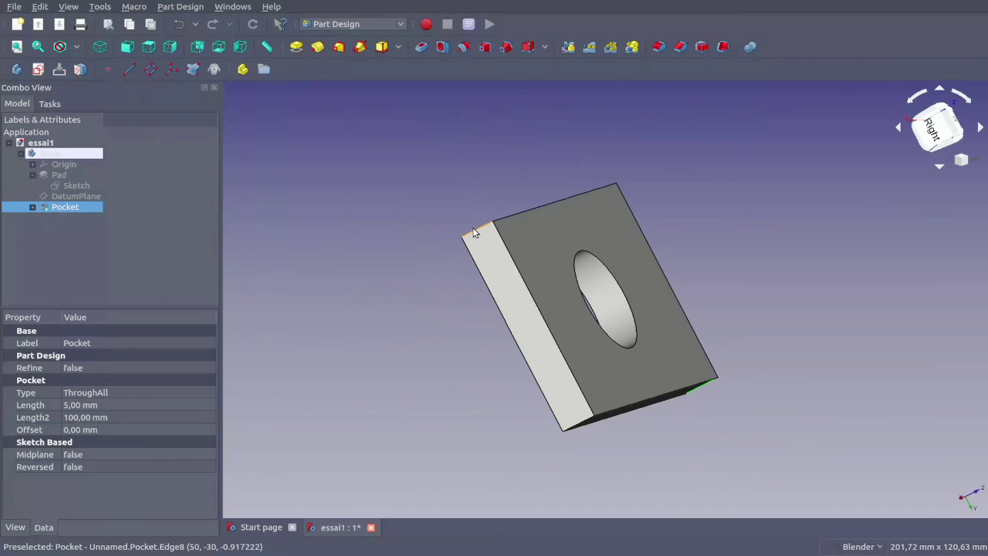
pyautogui.keyDown('ctrl'); pyautogui.click(475, 233); pyautogui.keyUp('ctrl')
pyautogui.click(657, 48)
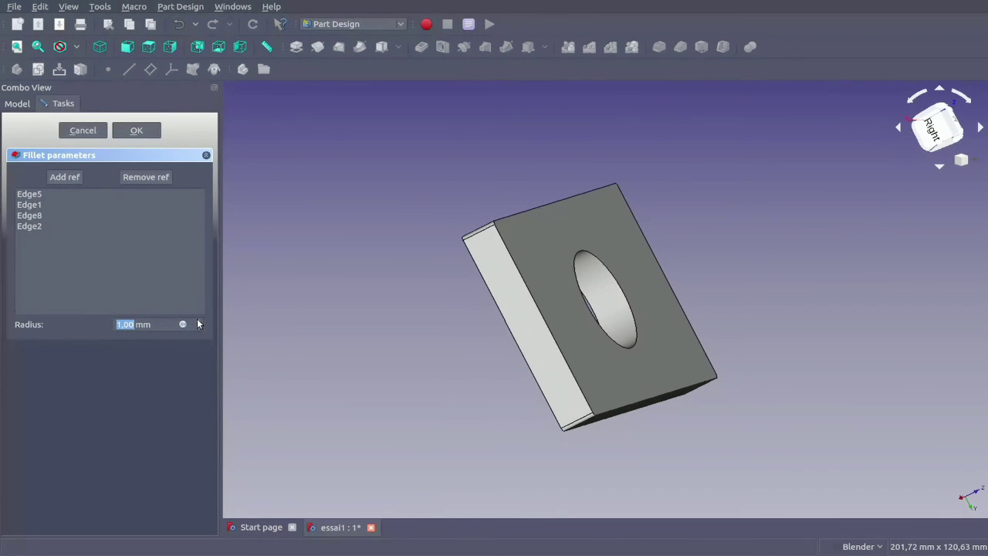
# Set the fillet radius to 5 mm on the four edges and confirm it
pyautogui.click(158, 325)
pyautogui.click(36, 196)
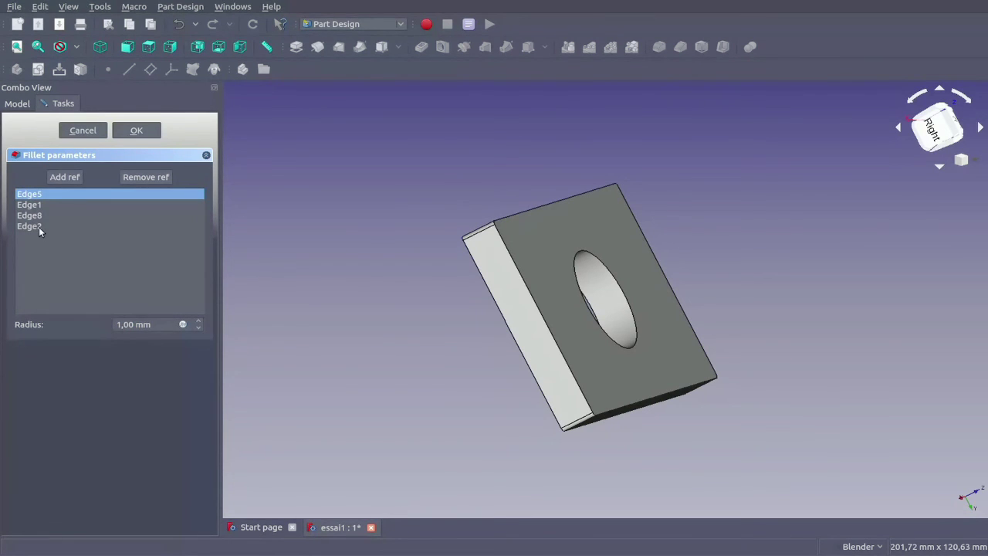
pyautogui.click(39, 227)
pyautogui.click(38, 217)
pyautogui.click(38, 205)
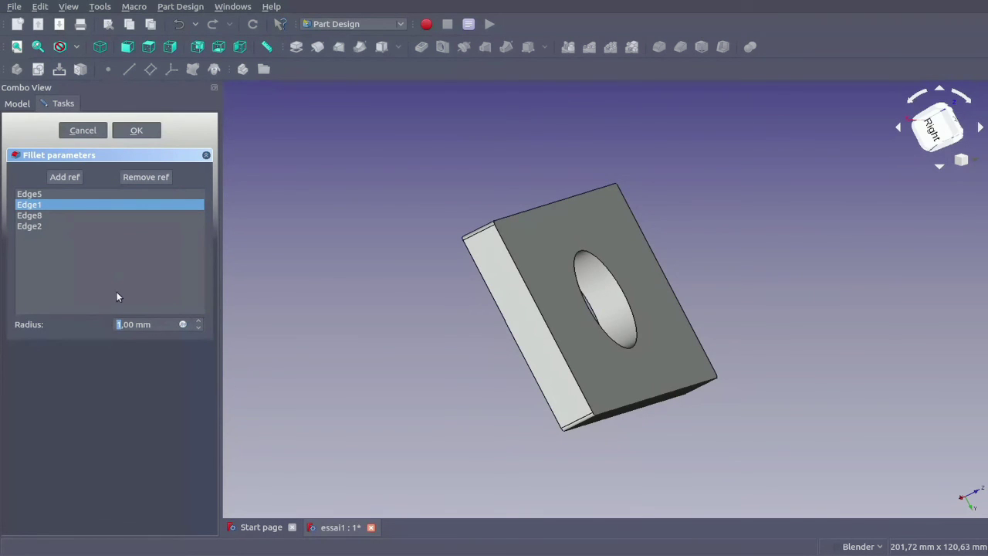
pyautogui.write('5')
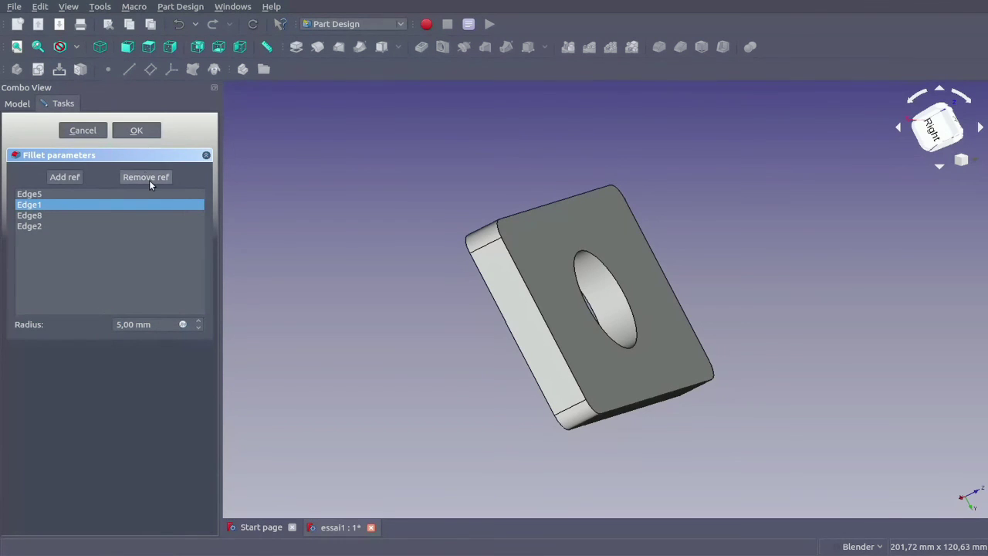
pyautogui.click(137, 130)
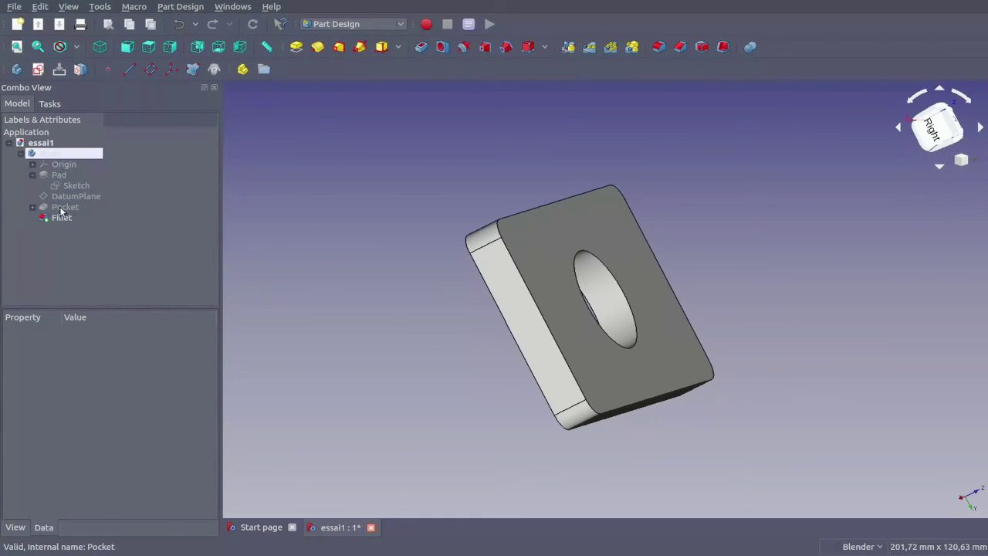
# Expand the Pocket node to show Sketch001 and orbit the plate to another side
pyautogui.click(32, 207)
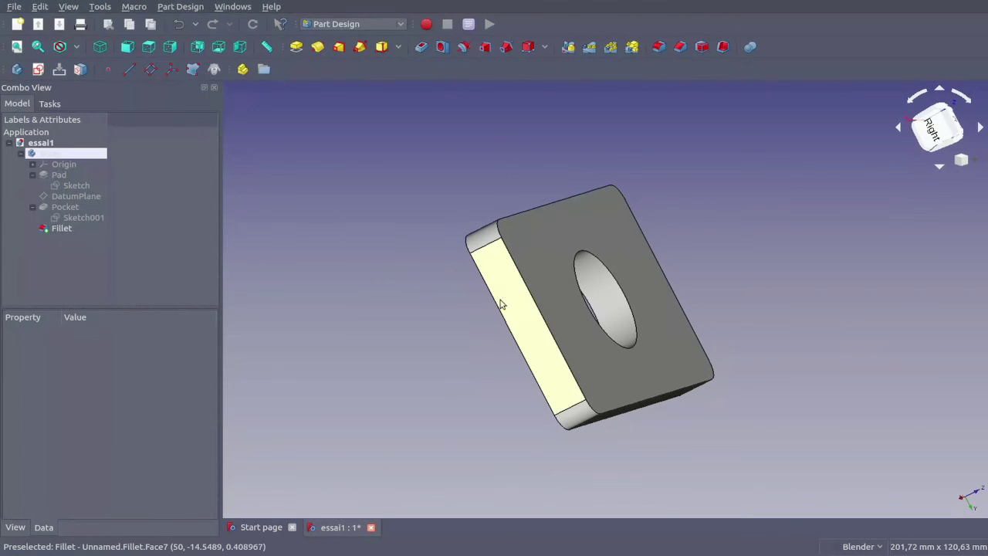
pyautogui.moveTo(805, 410)
pyautogui.mouseDown(button='middle')
pyautogui.moveTo(427, 299)
pyautogui.moveTo(444, 296)
pyautogui.mouseUp(button='middle')
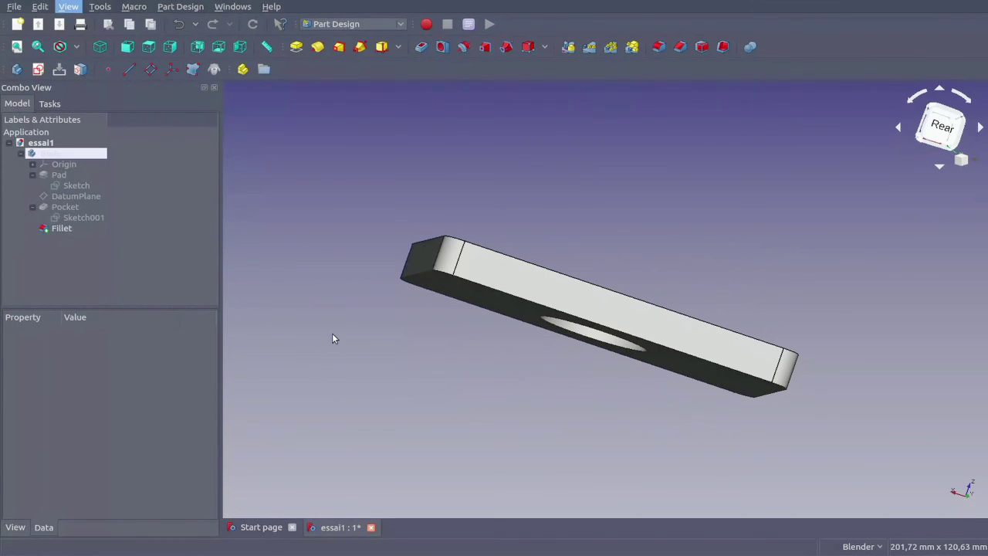
# Select the Fillet feature and give the plate an orange-brown colour
pyautogui.click(61, 228)
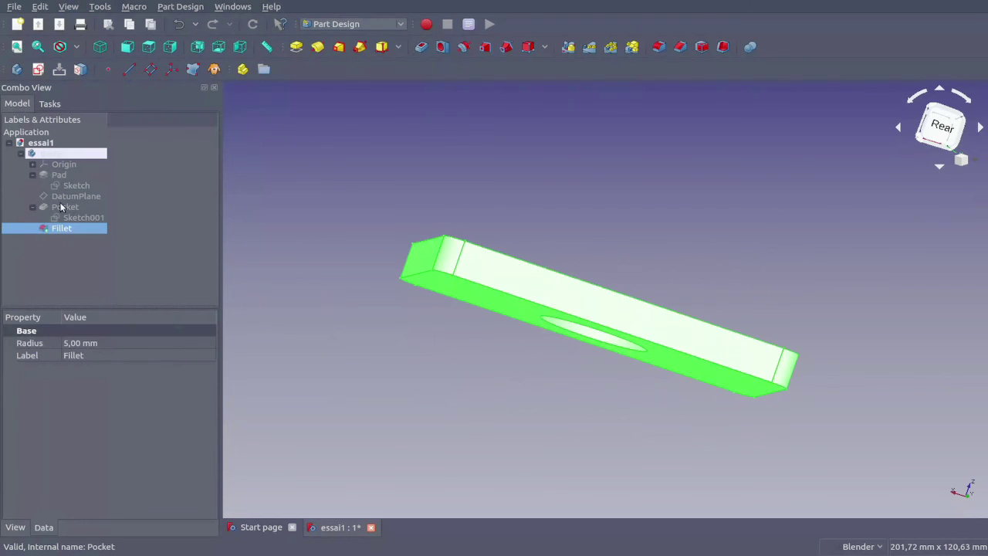
pyautogui.click(64, 244)
pyautogui.click(64, 229)
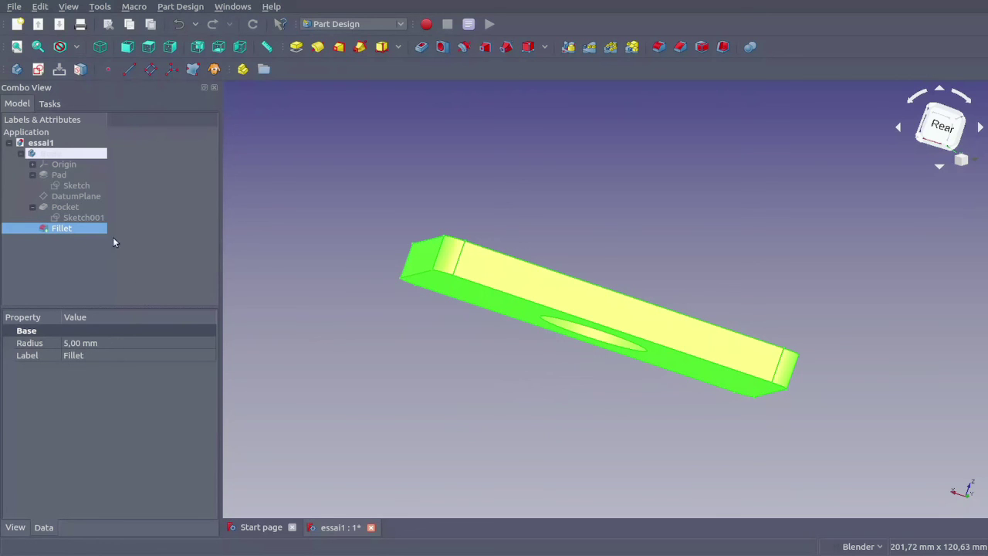
pyautogui.press('Up')
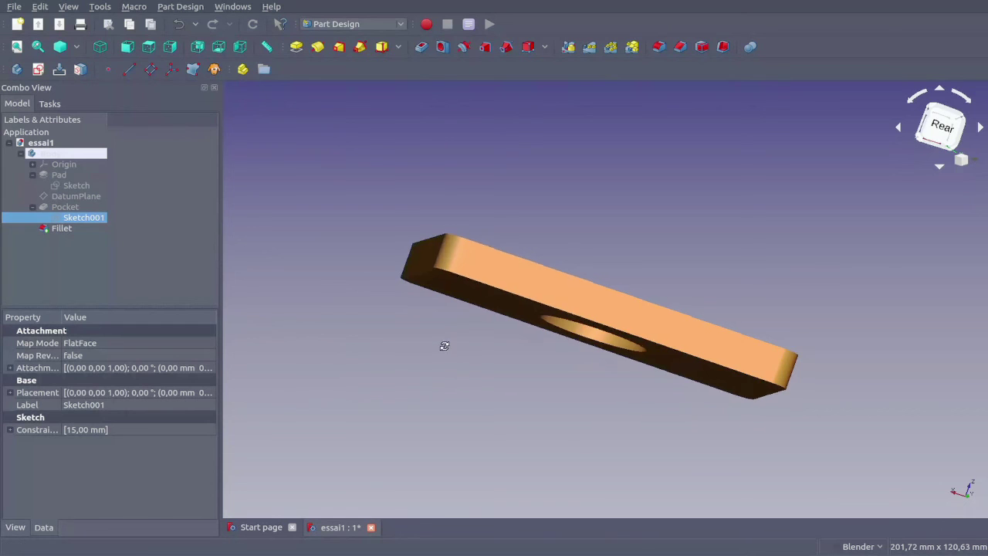
# Orbit the orange-brown plate to inspect its face and circular hole
pyautogui.moveTo(440, 342); pyautogui.dragTo(455, 309, button='middle')
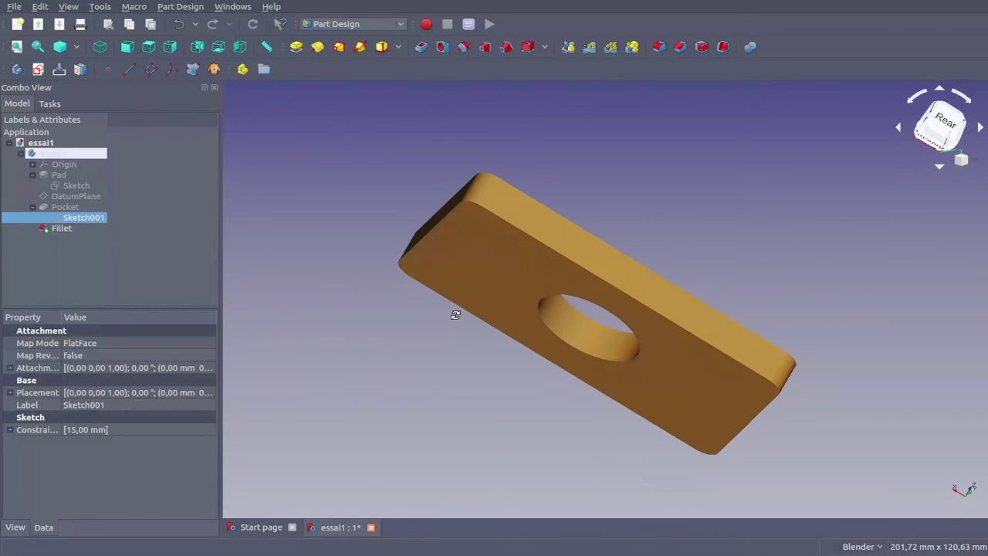
pyautogui.click(68, 7)
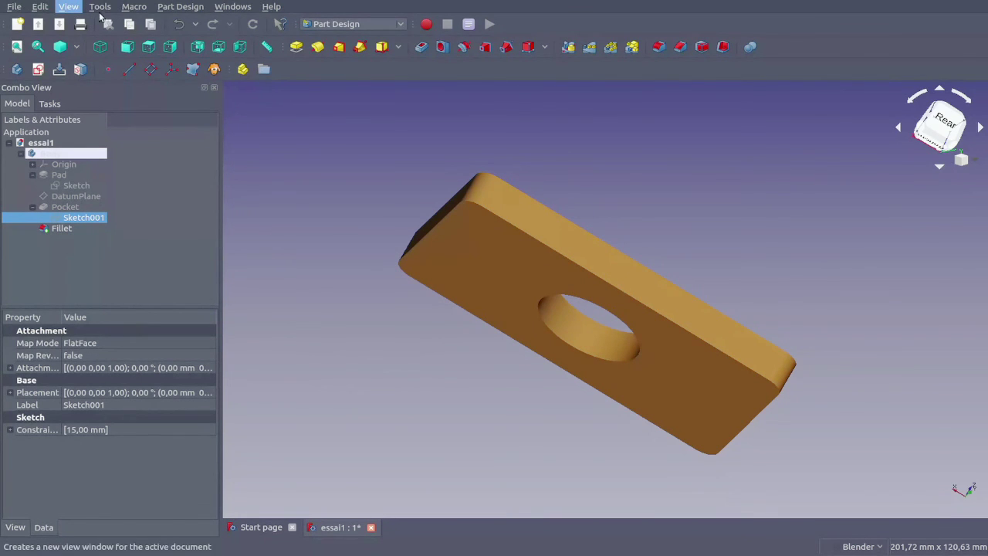
pyautogui.moveTo(100, 6)
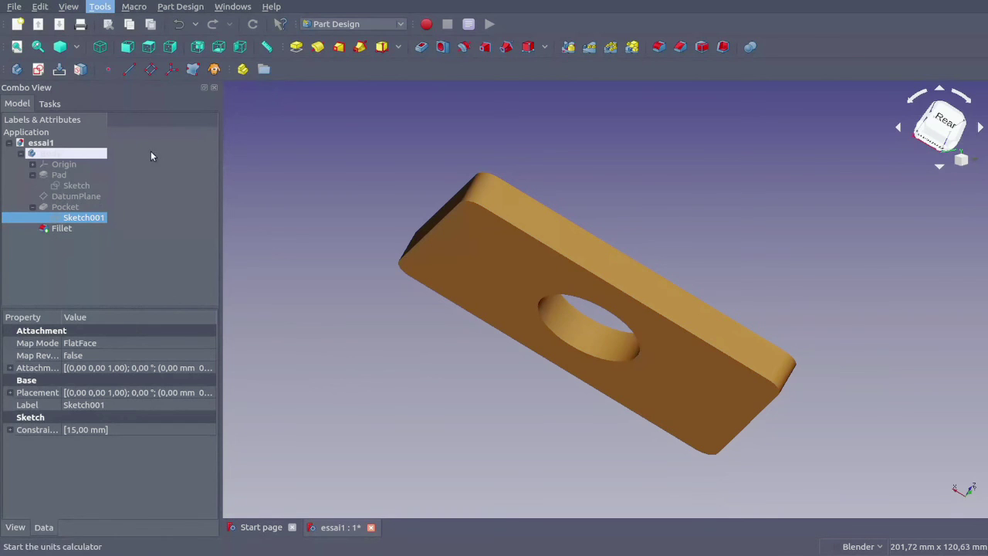
pyautogui.click(151, 142)
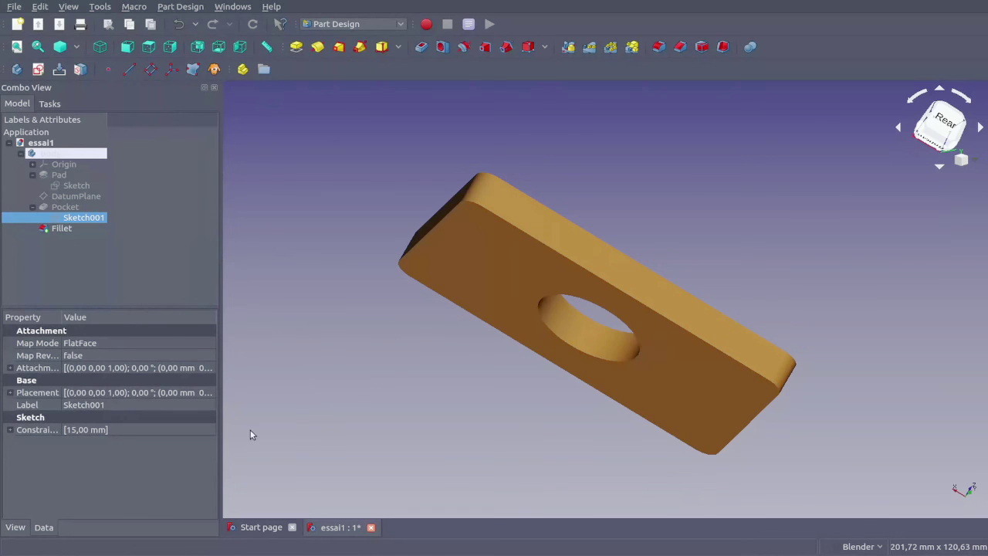
pyautogui.moveTo(232, 423); pyautogui.dragTo(318, 439, button='middle')
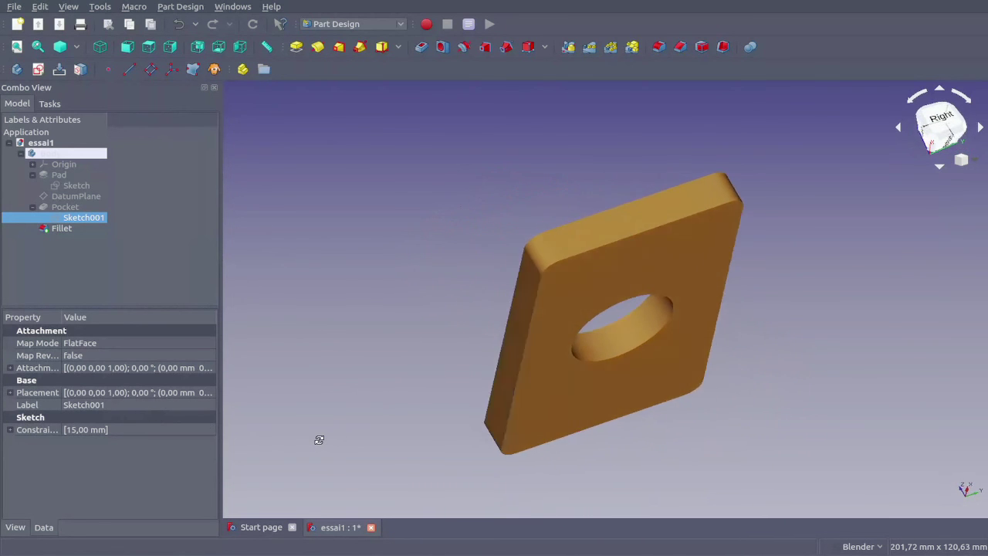